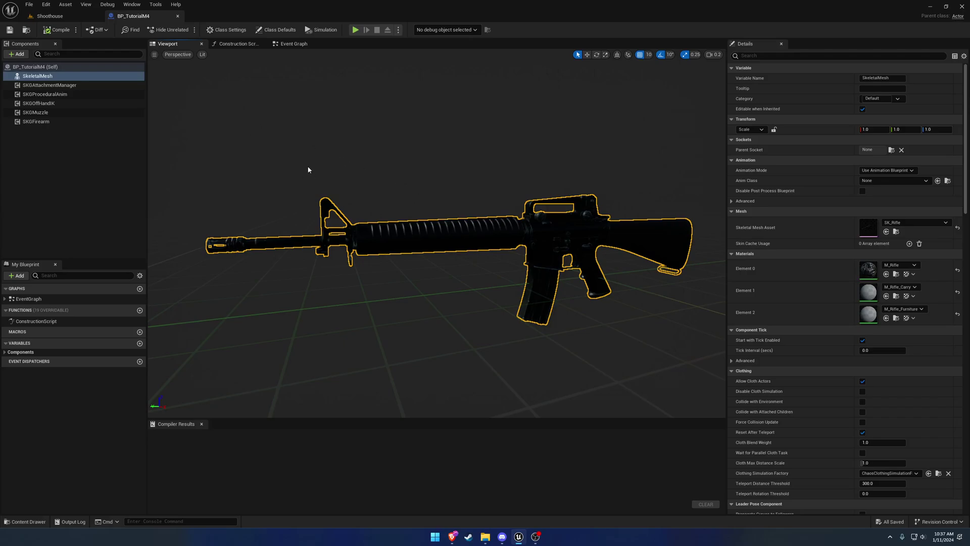
# Place the BP_TutorialM4 blueprint on the floor of the Shoothouse level
pyautogui.hotkey('ctrl', 'space')
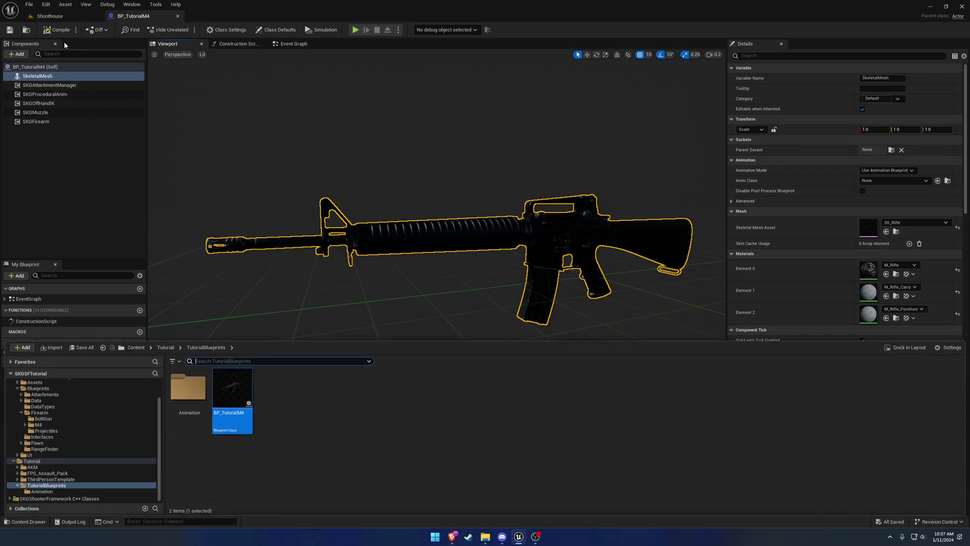
pyautogui.click(50, 16)
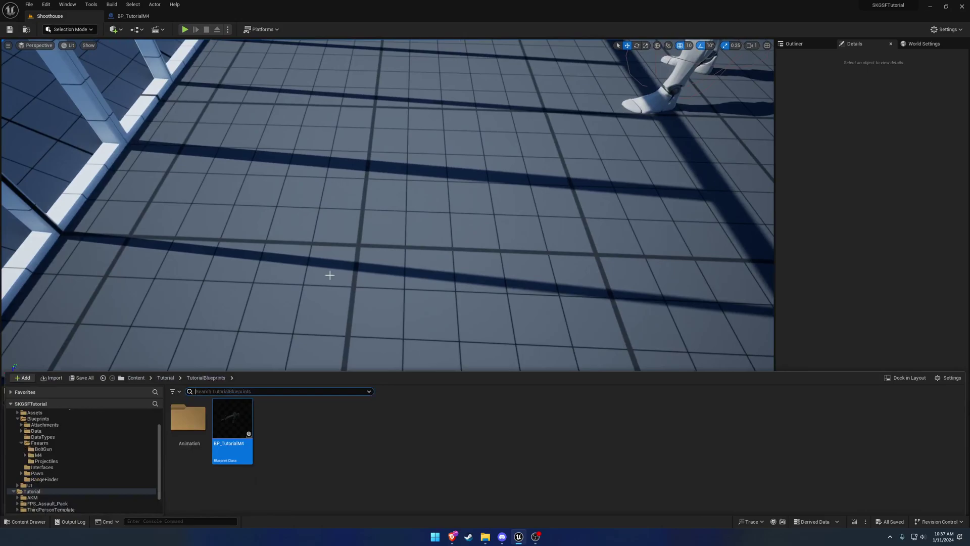
pyautogui.moveTo(232, 419); pyautogui.dragTo(352, 311)
pyautogui.moveTo(352, 311); pyautogui.dragTo(283, 312, button='right')
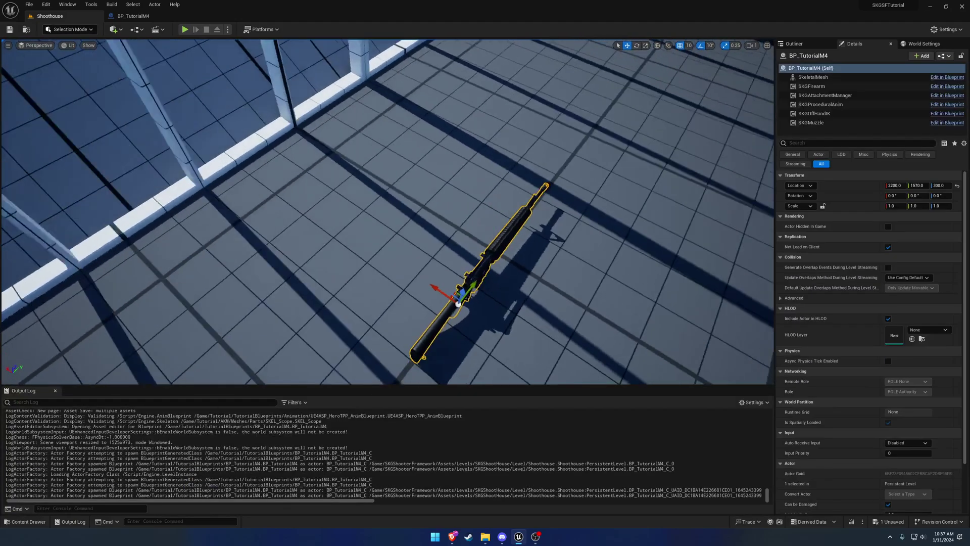
# Open the SK_Rifle skeletal mesh used by BP_TutorialM4 and locate that asset in the project content
pyautogui.hotkey('ctrl', 'space')
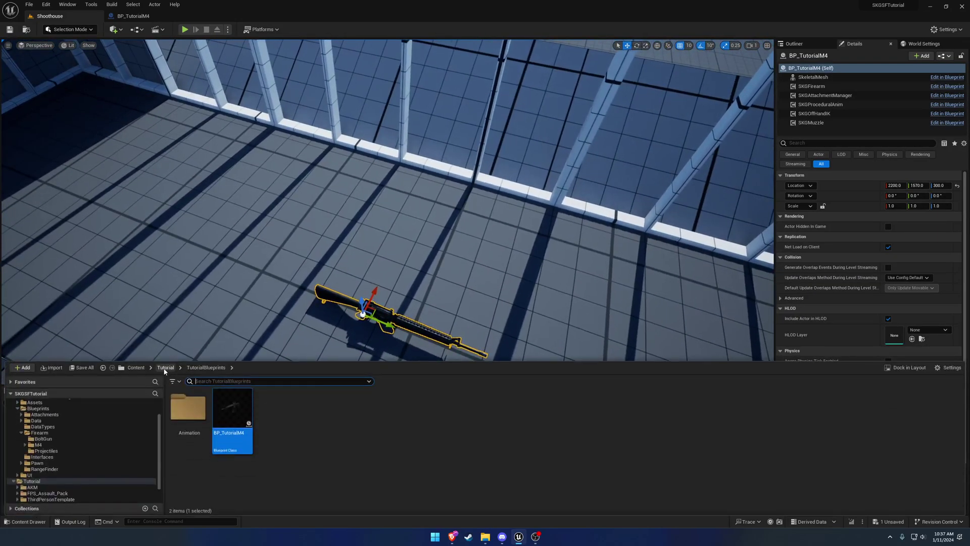
pyautogui.click(165, 368)
pyautogui.click(133, 15)
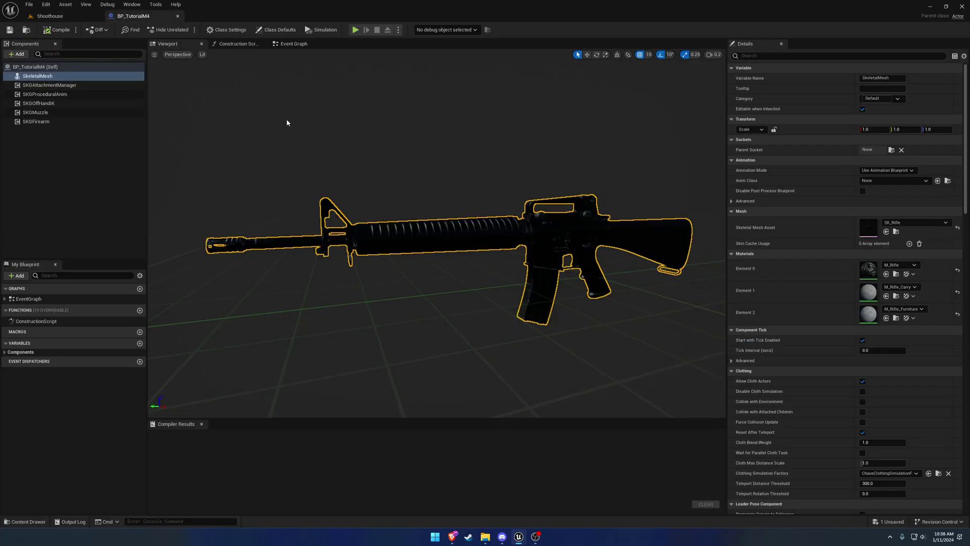
pyautogui.doubleClick(867, 227)
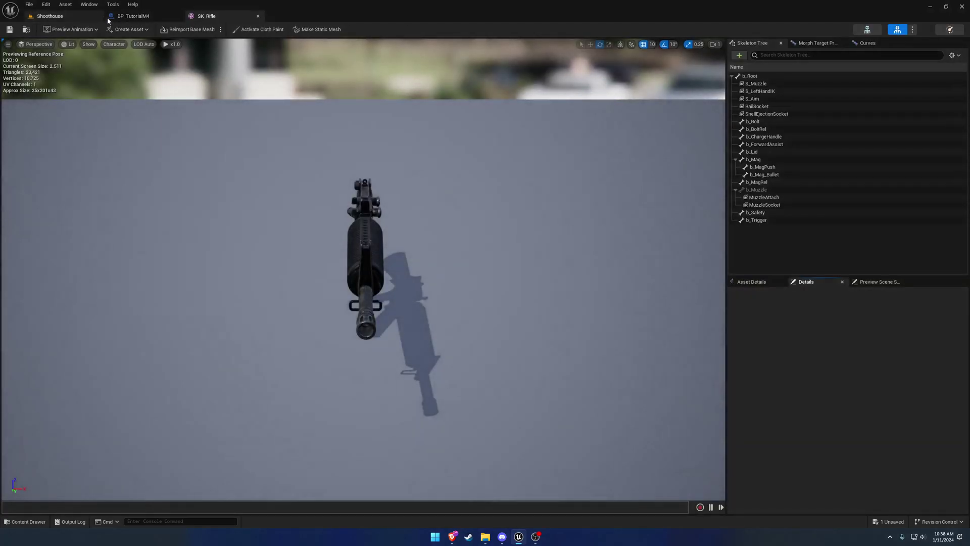
pyautogui.click(26, 30)
# Place SK_Rifle in the Shoothouse level and delete the BP_TutorialM4 actor beside it
pyautogui.click(61, 17)
pyautogui.hotkey('ctrl', 'space')
pyautogui.moveTo(195, 412); pyautogui.dragTo(385, 275)
pyautogui.click(394, 319)
pyautogui.press('Delete')
pyautogui.click(399, 275)
# Place the SK_AK_Combined mesh from the AKM Meshes/Parts folder next to the rifle in the level
pyautogui.hotkey('ctrl', 'space')
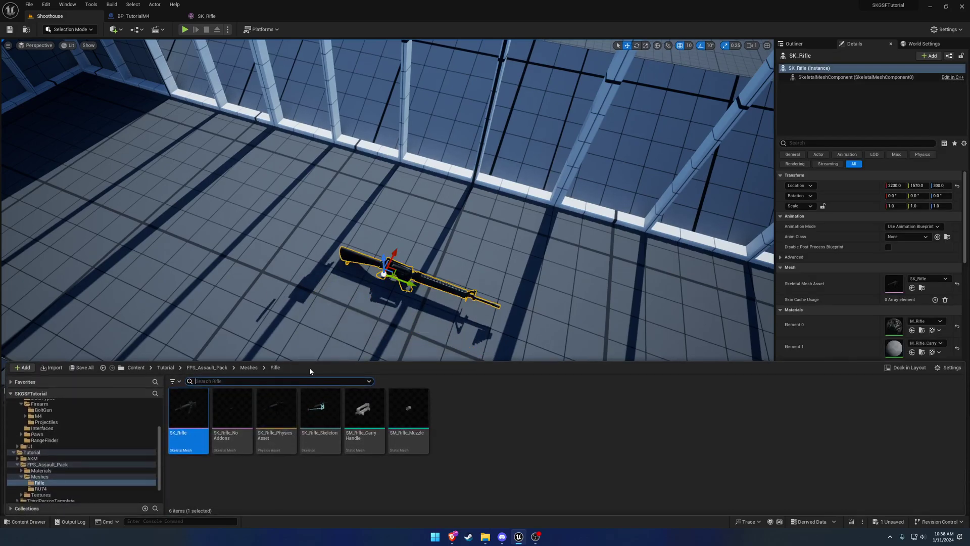
pyautogui.click(165, 367)
pyautogui.doubleClick(189, 399)
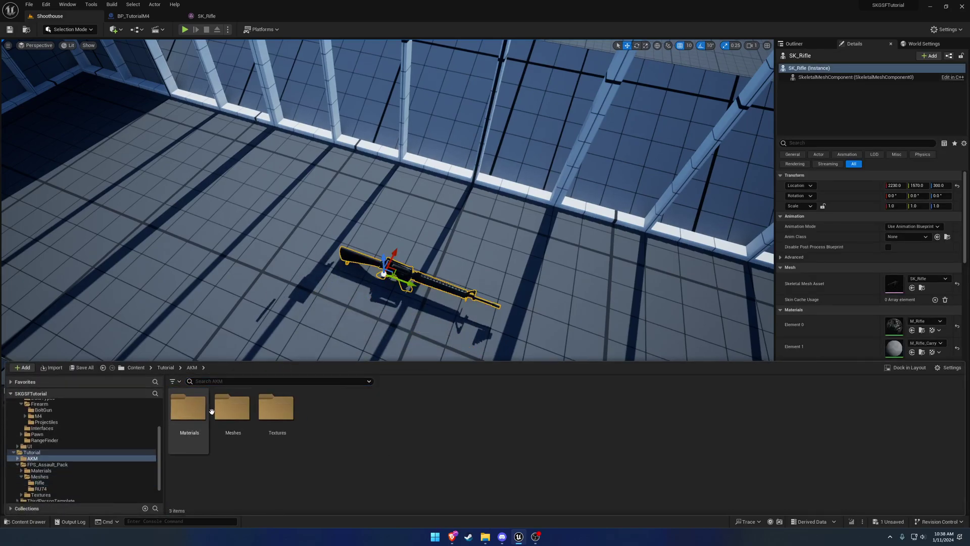
pyautogui.doubleClick(218, 406)
pyautogui.doubleClick(188, 406)
pyautogui.moveTo(329, 406); pyautogui.dragTo(304, 268)
pyautogui.moveTo(304, 268); pyautogui.dragTo(298, 207, button='right')
pyautogui.scroll(-3, 304, 268)
pyautogui.moveTo(360, 227); pyautogui.dragTo(360, 270, button='right')
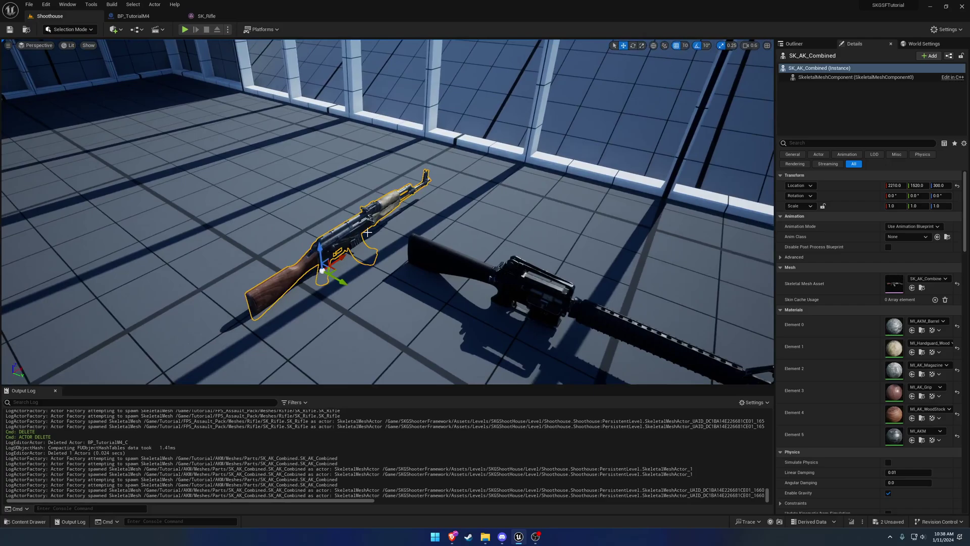
# Select the rifle and the AK in turn to compare their pivot points and forward orientation
pyautogui.click(520, 281)
pyautogui.moveTo(520, 281); pyautogui.dragTo(520, 281, button='right')
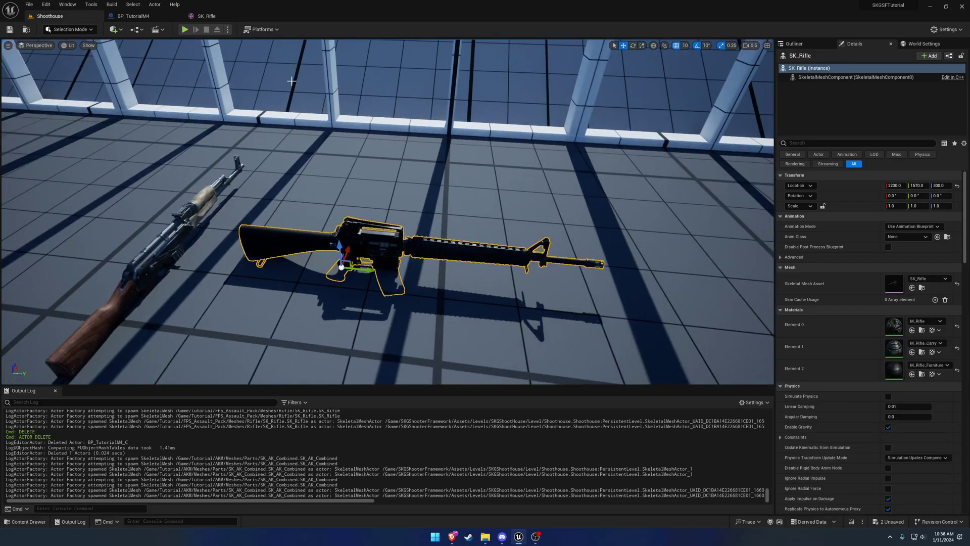
pyautogui.click(186, 223)
pyautogui.click(354, 245)
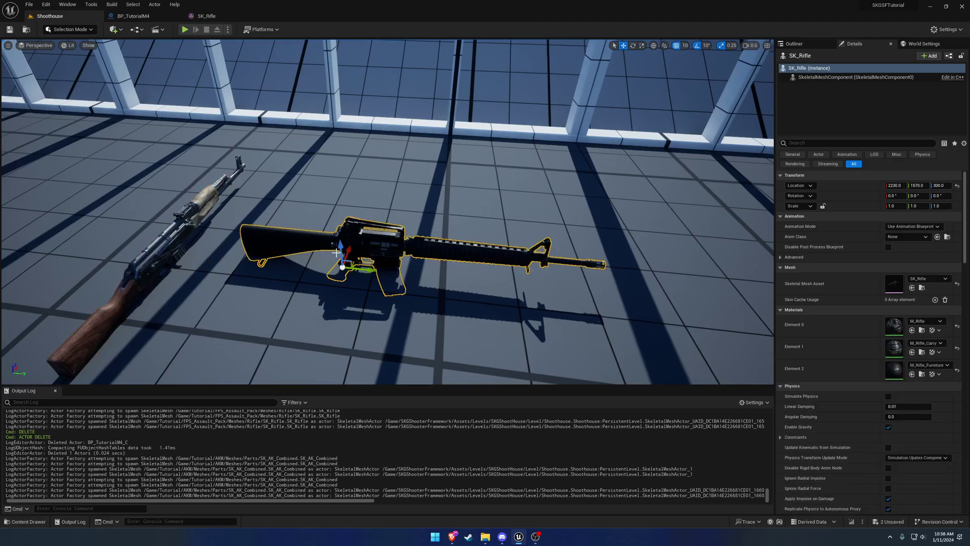
# Delete the rifle and the AK from the level and close the BP_TutorialM4 and SK_Rifle editors
pyautogui.press('Delete')
pyautogui.click(188, 241)
pyautogui.press('Delete')
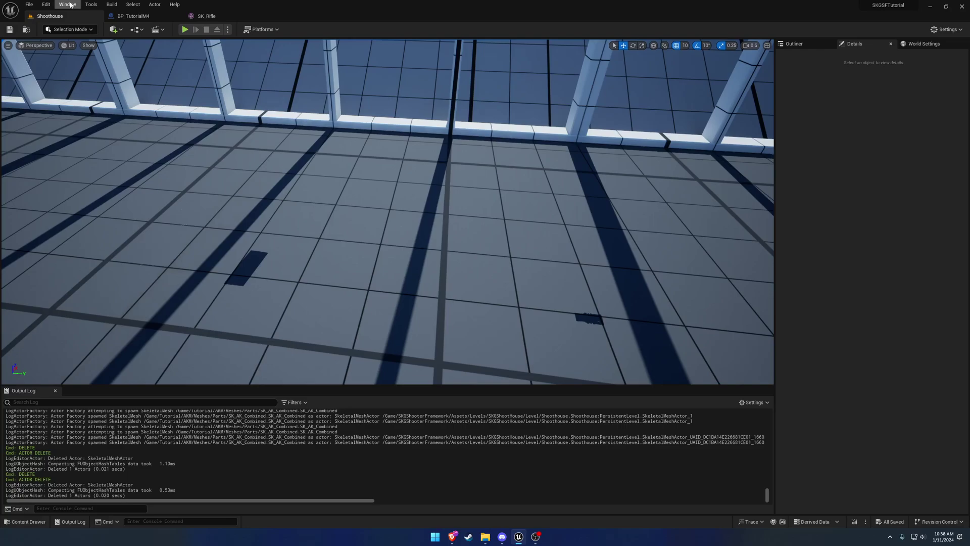
pyautogui.click(178, 17)
pyautogui.click(177, 16)
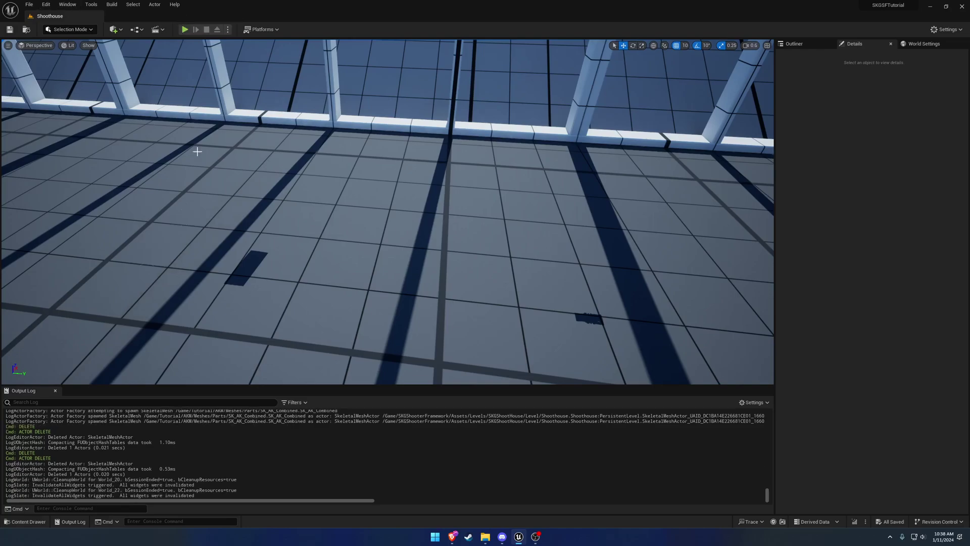
# Create an Actor blueprint named BP_TutorialAK in the Tutorial/TutorialBlueprints folder
pyautogui.hotkey('ctrl', 'space')
pyautogui.click(165, 367)
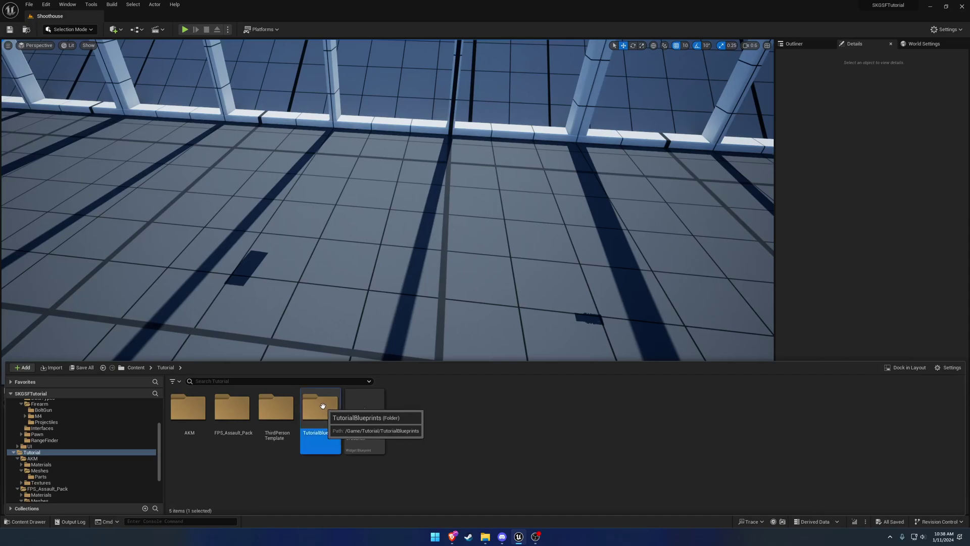
pyautogui.doubleClick(330, 407)
pyautogui.rightClick(303, 422)
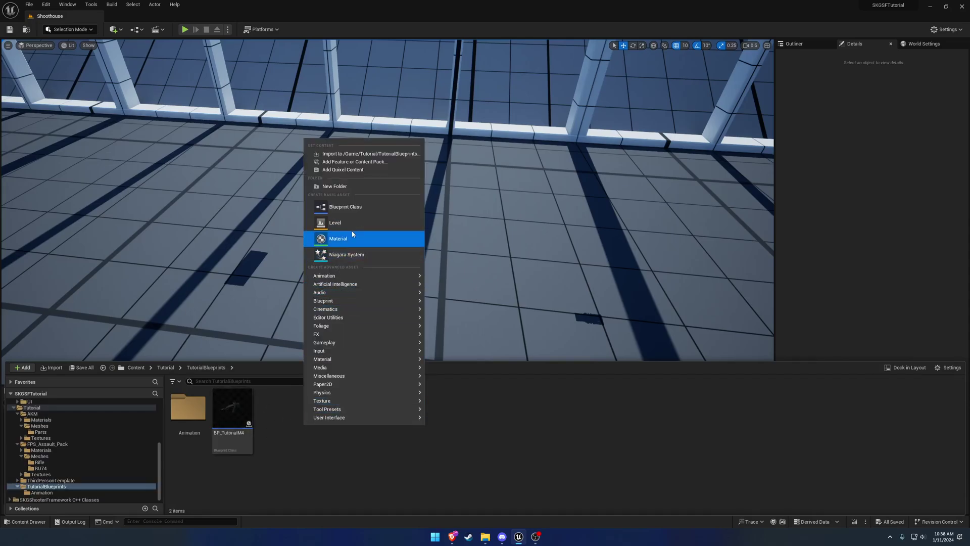
pyautogui.click(372, 206)
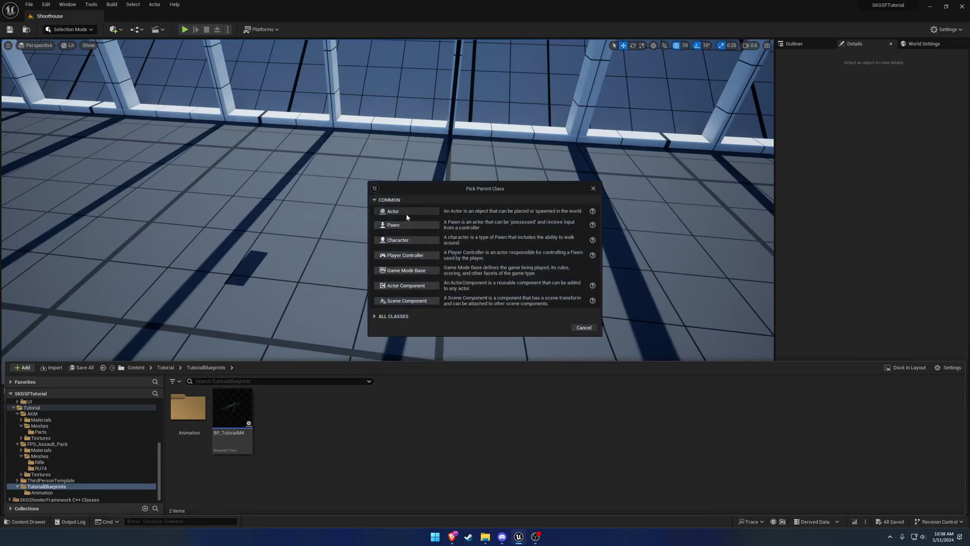
pyautogui.click(407, 212)
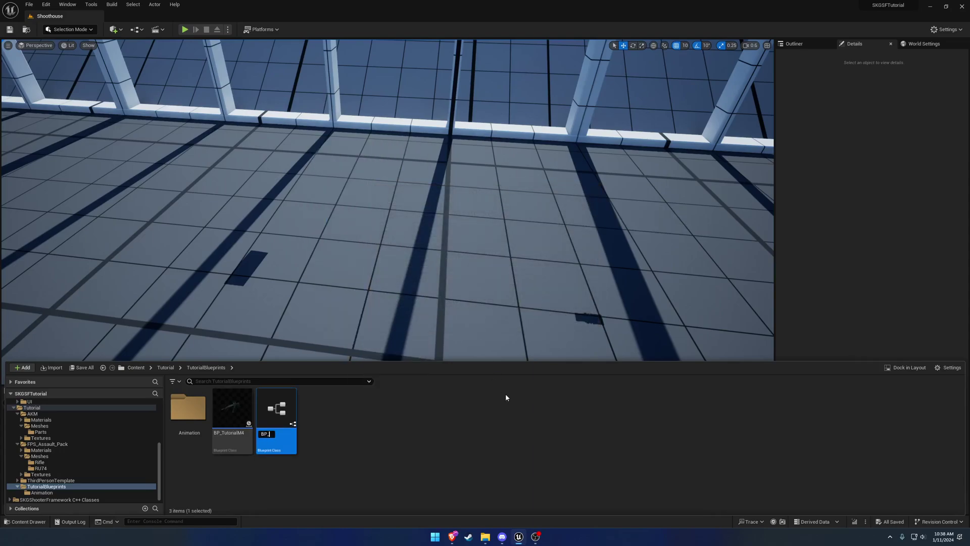
pyautogui.press('Return')
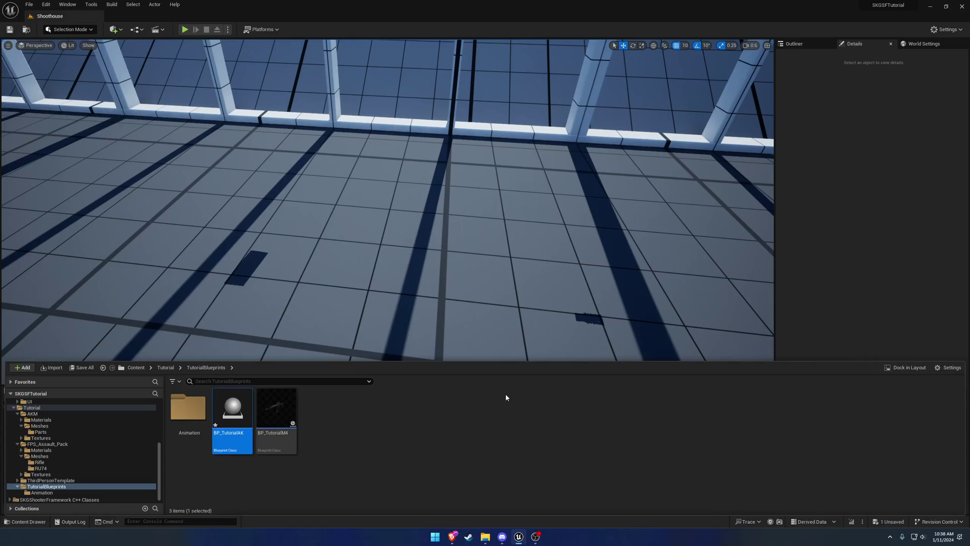
# Open BP_TutorialAK and add a Skeletal Mesh component that replaces the default scene root
pyautogui.doubleClick(241, 404)
pyautogui.click(19, 54)
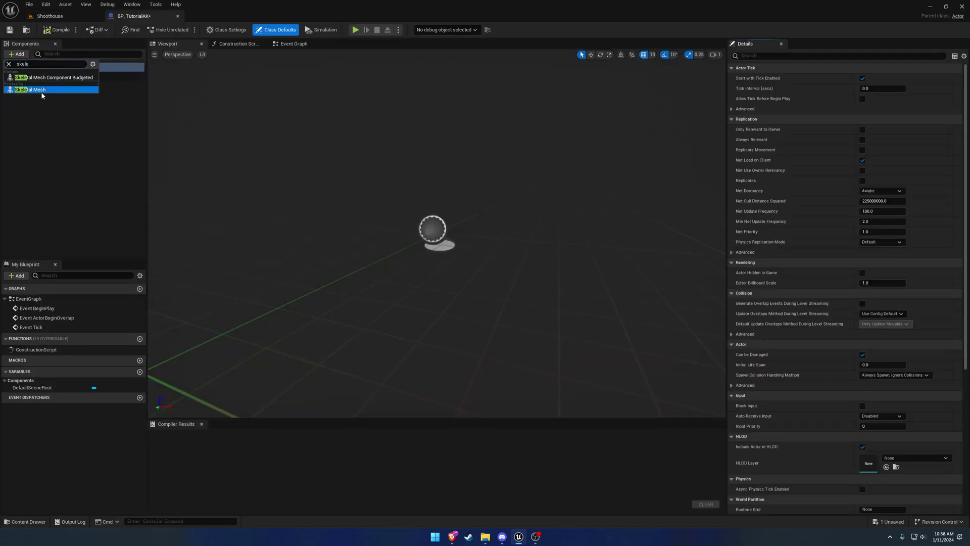
pyautogui.click(49, 83)
pyautogui.moveTo(49, 79); pyautogui.dragTo(48, 77)
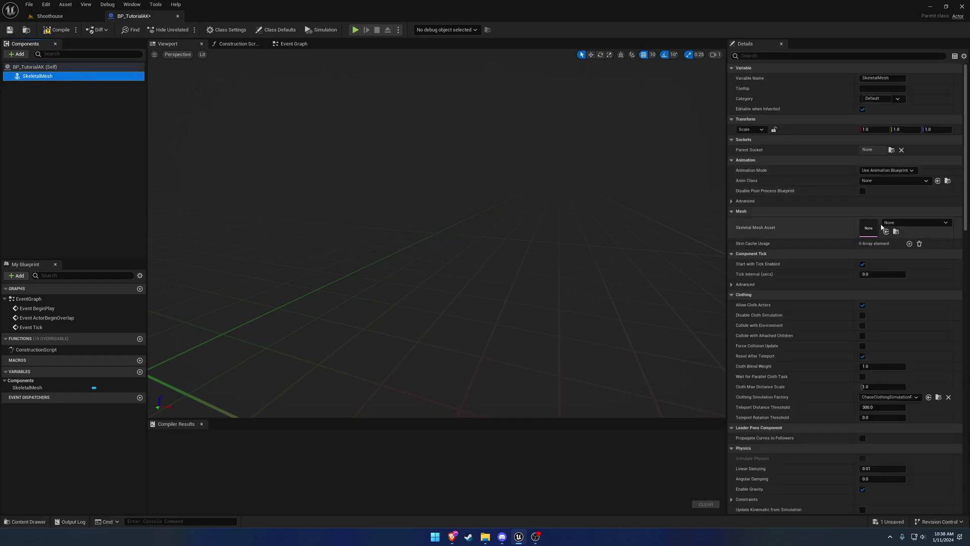
# Assign SK_AK_Combined as the component's skeletal mesh asset and compile the blueprint
pyautogui.click(902, 223)
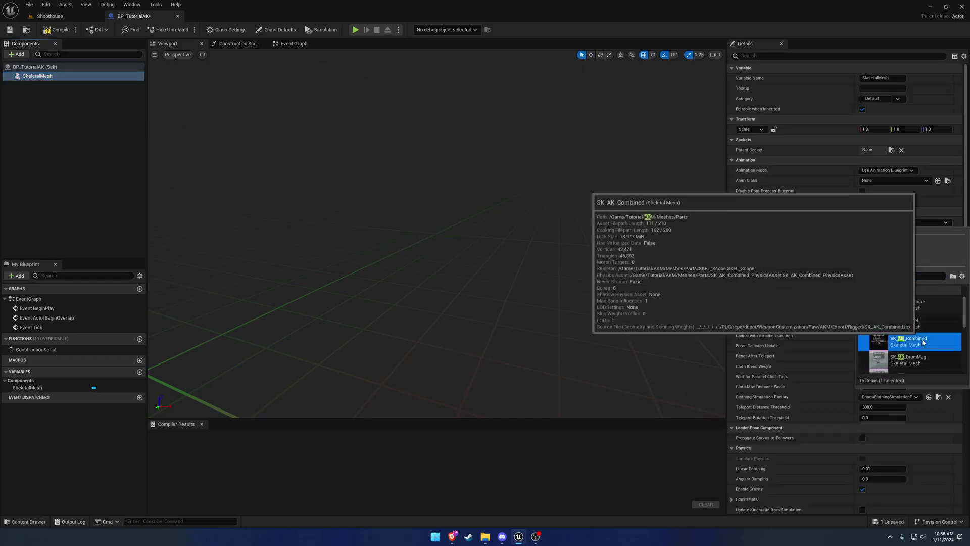
pyautogui.click(904, 339)
pyautogui.click(57, 29)
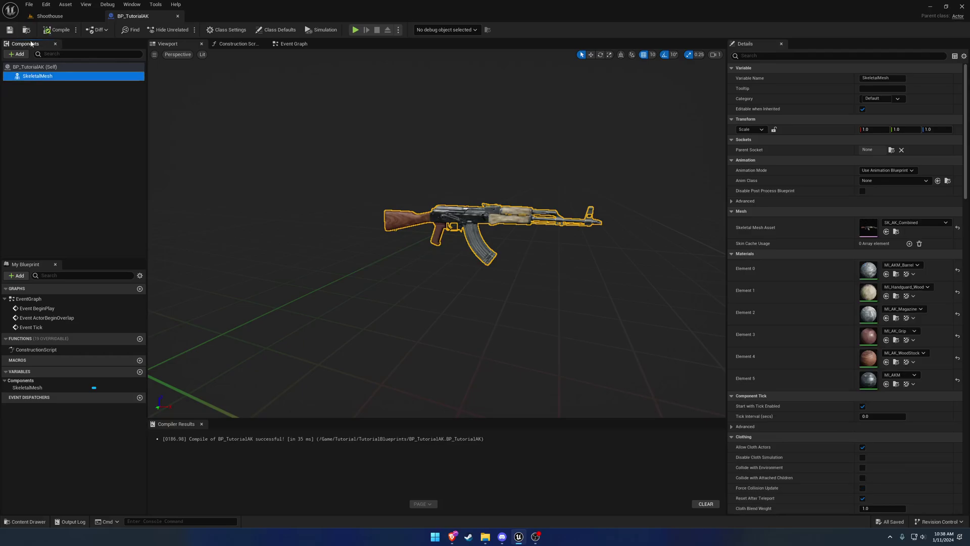
# Add the SKGFirearm and SKGAttachmentManager components to BP_TutorialAK
pyautogui.click(18, 54)
pyautogui.write('firearm')
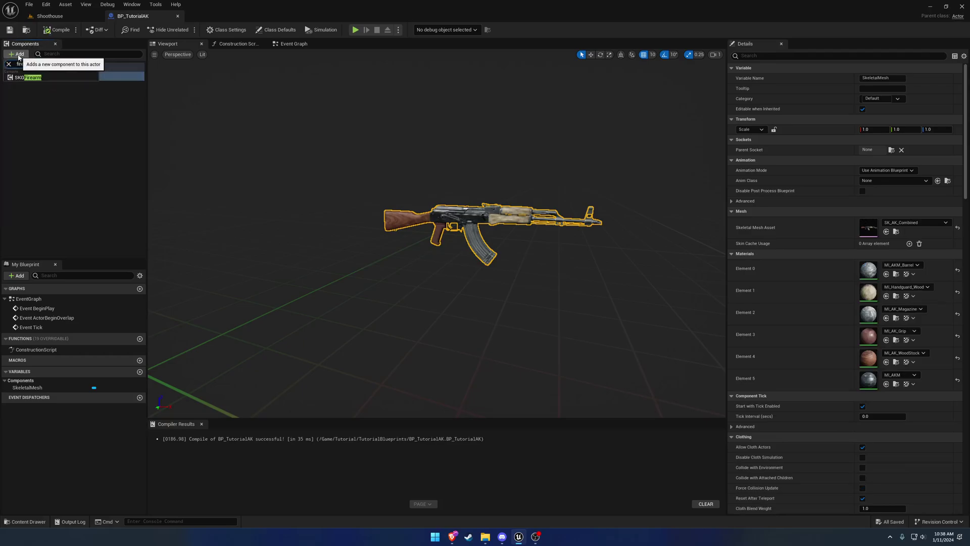
pyautogui.click(34, 78)
pyautogui.click(16, 55)
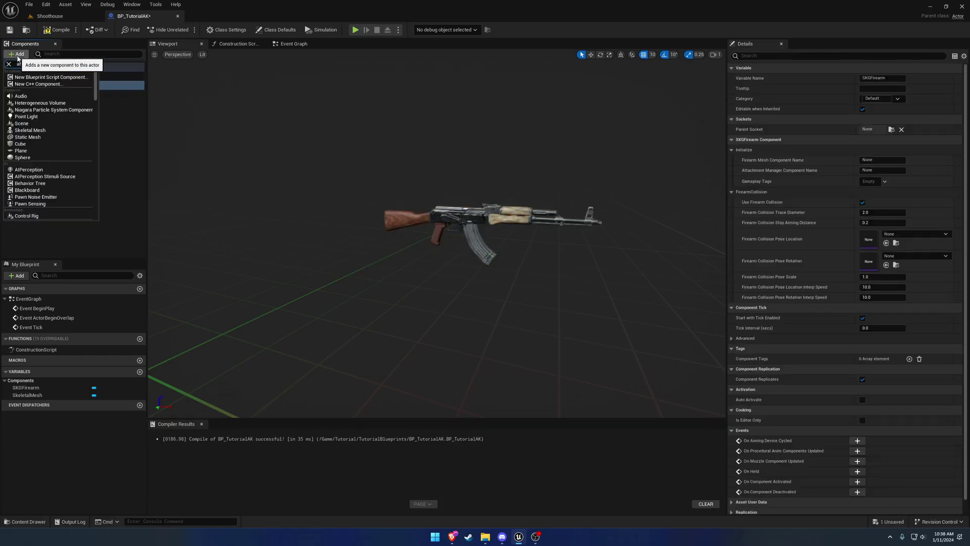
pyautogui.write('attach')
pyautogui.click(47, 85)
pyautogui.click(53, 113)
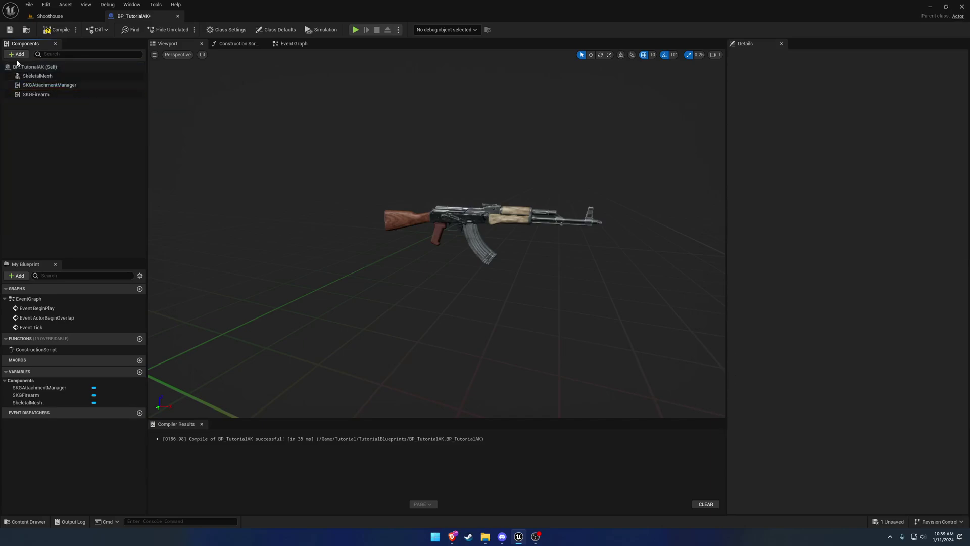
# Add the SKGProceduralAnim and SKGOffHandIK components to BP_TutorialAK
pyautogui.click(18, 54)
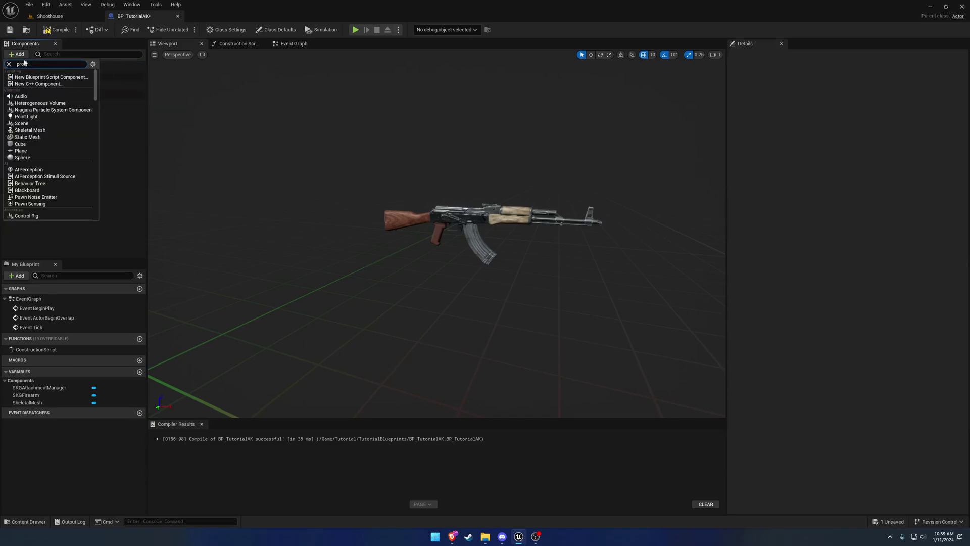
pyautogui.write('proc')
pyautogui.click(36, 103)
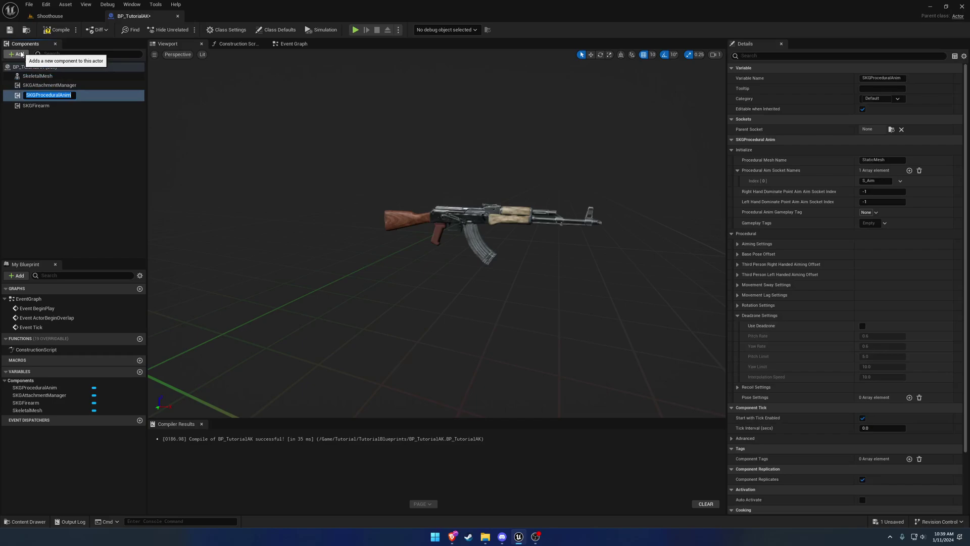
pyautogui.press('Return')
pyautogui.click(23, 54)
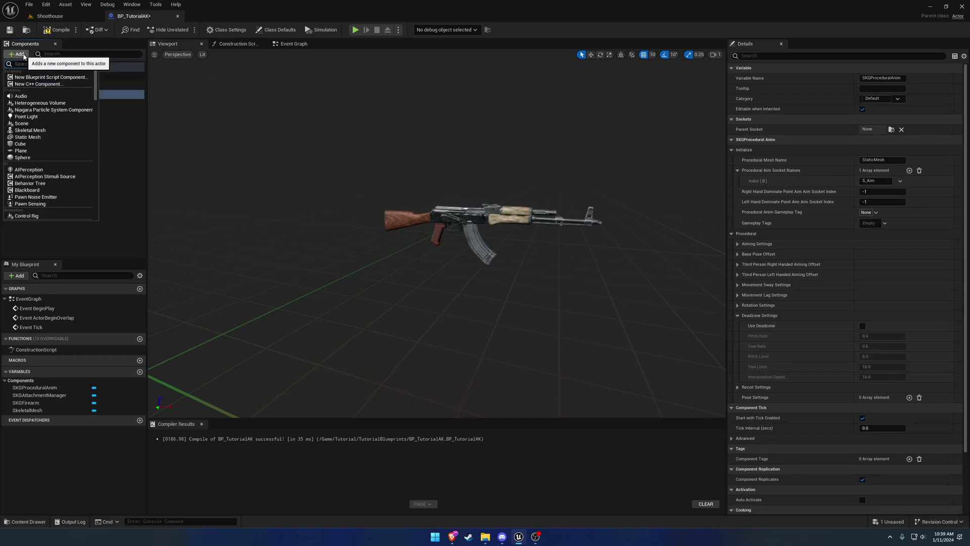
pyautogui.write('offh')
pyautogui.click(38, 93)
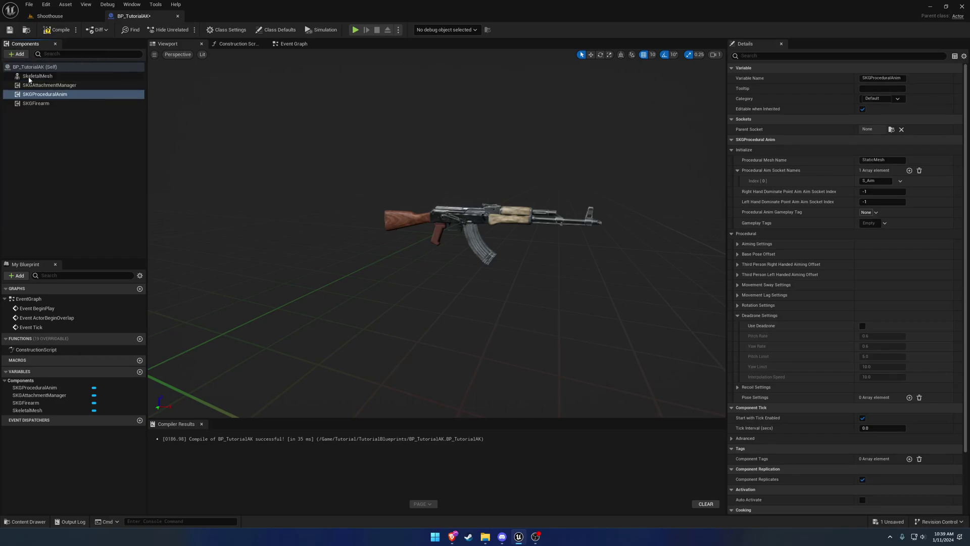
pyautogui.press('Return')
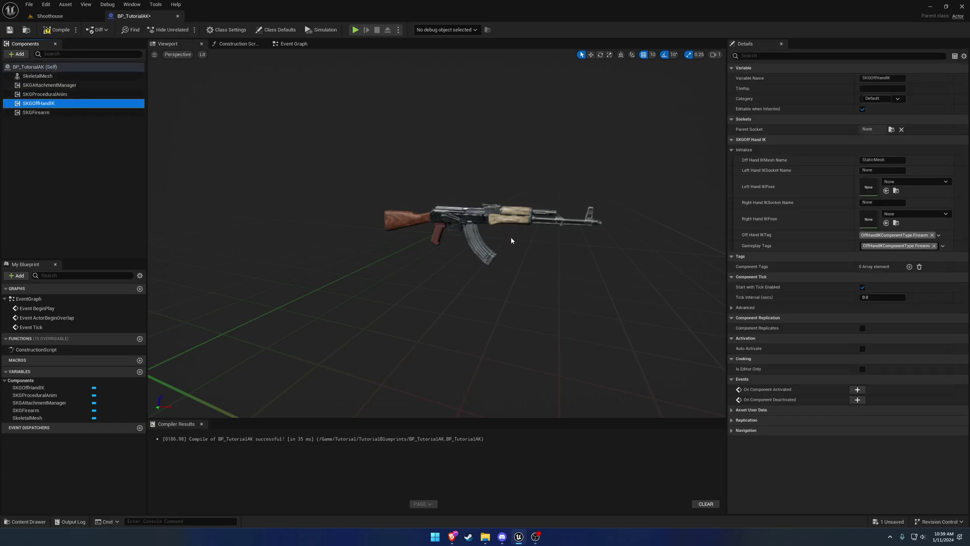
# Set the Procedural Mesh Name of SKGProceduralAnim to SkeletalMesh and copy that name
pyautogui.moveTo(511, 240); pyautogui.dragTo(482, 192)
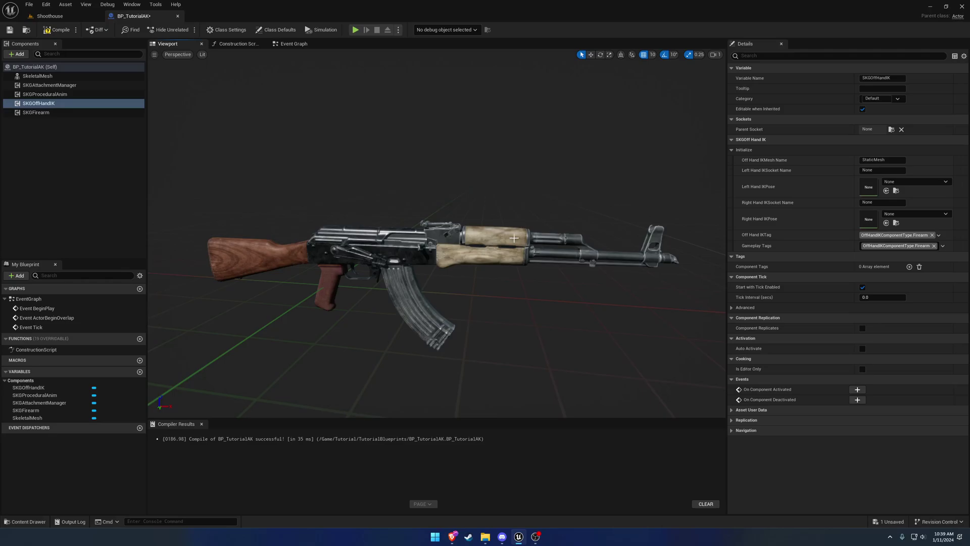
pyautogui.click(75, 94)
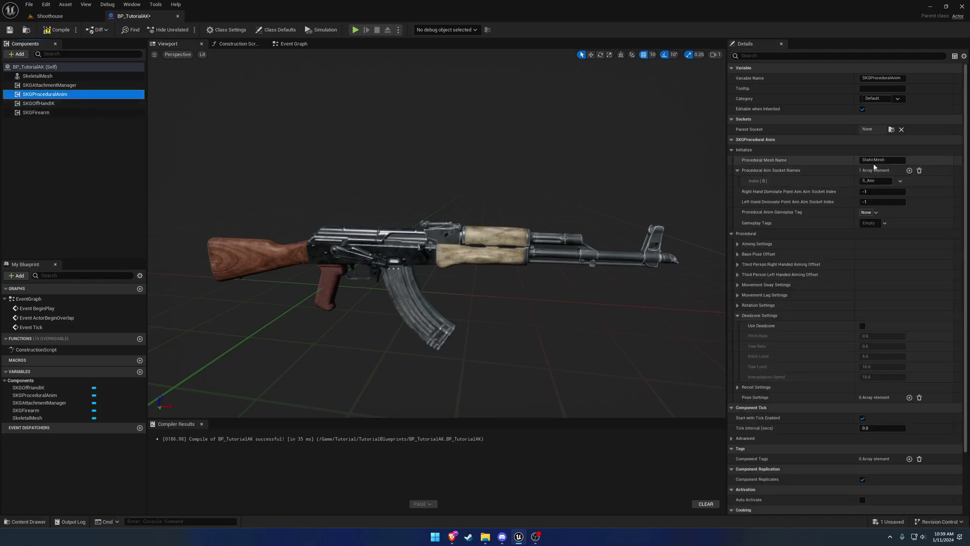
pyautogui.moveTo(875, 159); pyautogui.dragTo(833, 163)
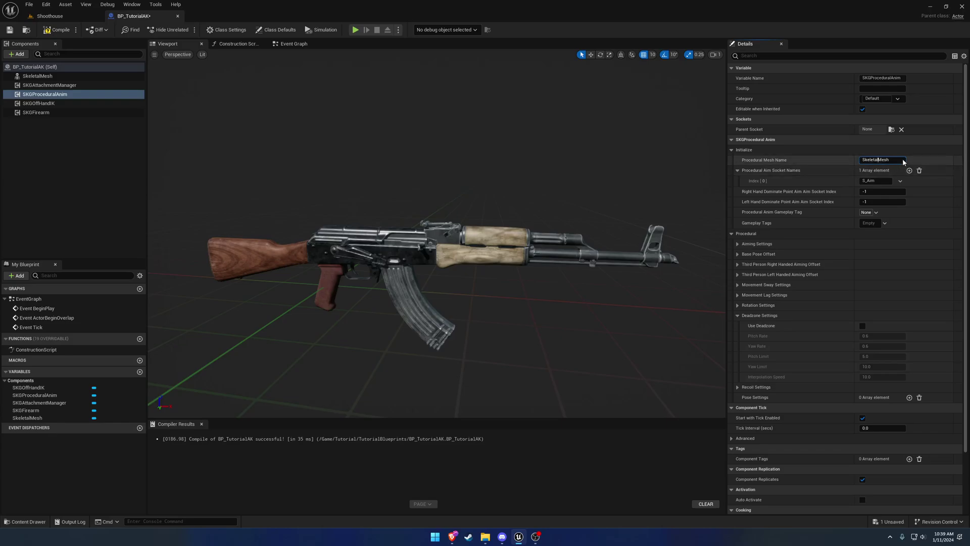
pyautogui.doubleClick(878, 160)
pyautogui.hotkey('ctrl', 'c')
# Set the mesh name of SKGOffHandIK and the Firearm Mesh Component Name of SKGFirearm to SkeletalMesh
pyautogui.click(62, 103)
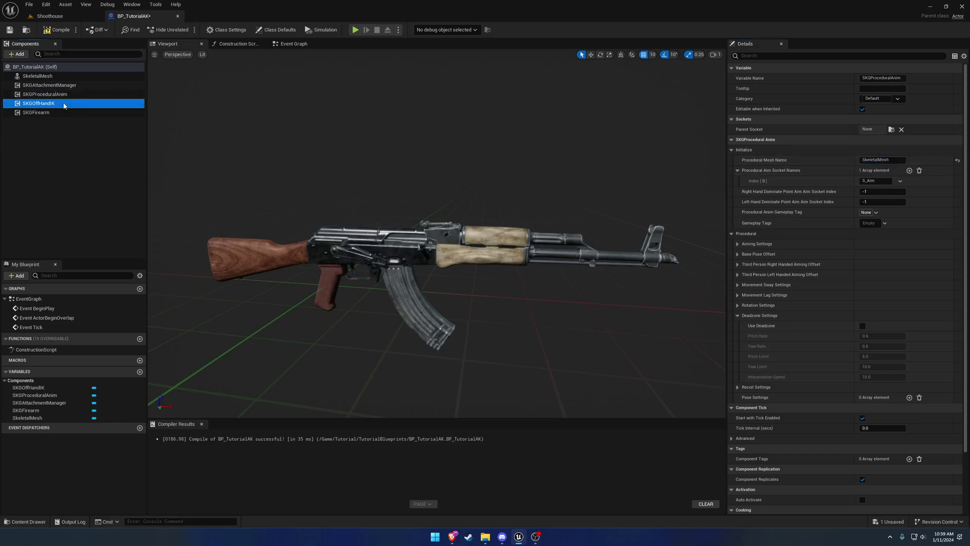
pyautogui.click(866, 161)
pyautogui.hotkey('ctrl', 'v')
pyautogui.click(61, 112)
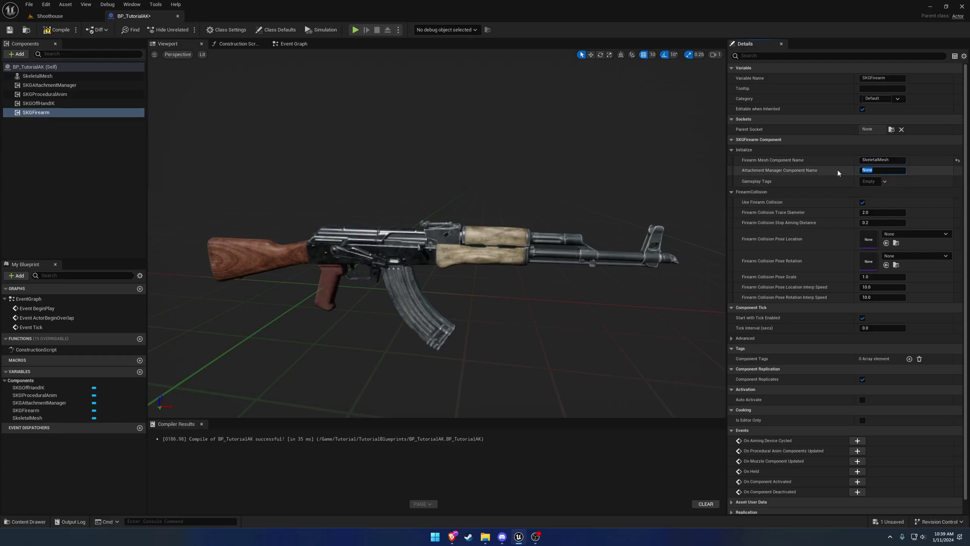
# Set the Attachment Manager Component Name of SKGFirearm to SKGAttachmentManager and compile the blueprint
pyautogui.write('SKGAttachmentManager')
pyautogui.press('Return')
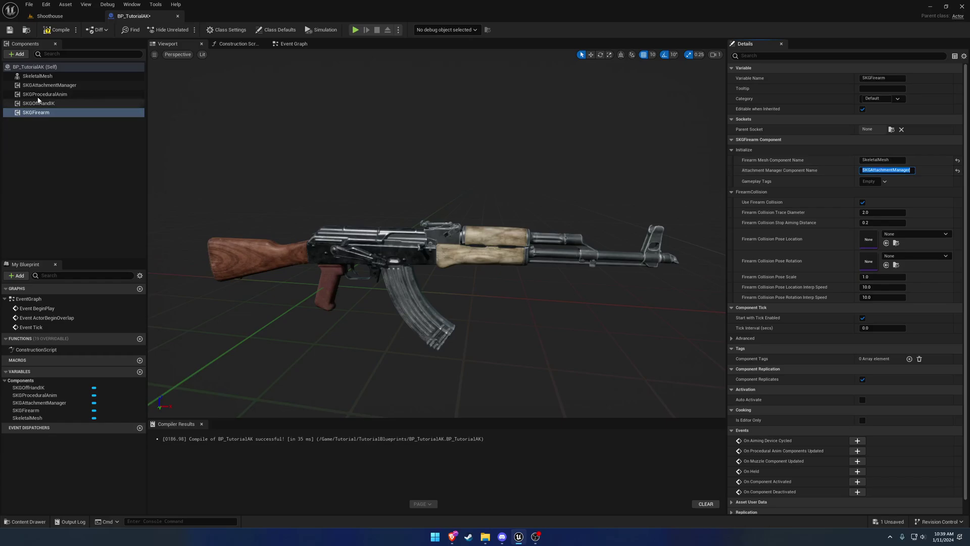
pyautogui.click(57, 30)
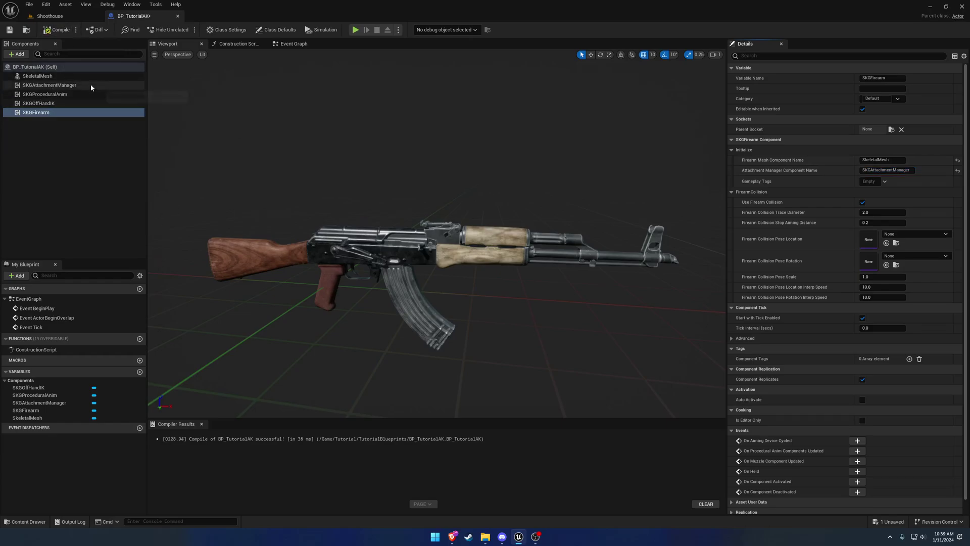
# Check the aim socket name on SKGProceduralAnim and add a root socket named S_Aim to the SK_AK_Combined skeletal mesh
pyautogui.click(50, 94)
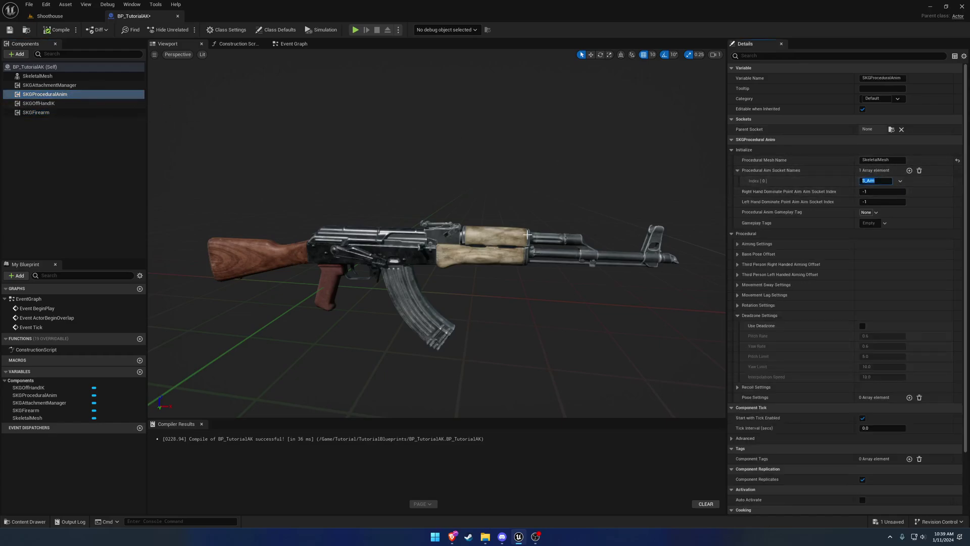
pyautogui.click(501, 236)
pyautogui.doubleClick(870, 228)
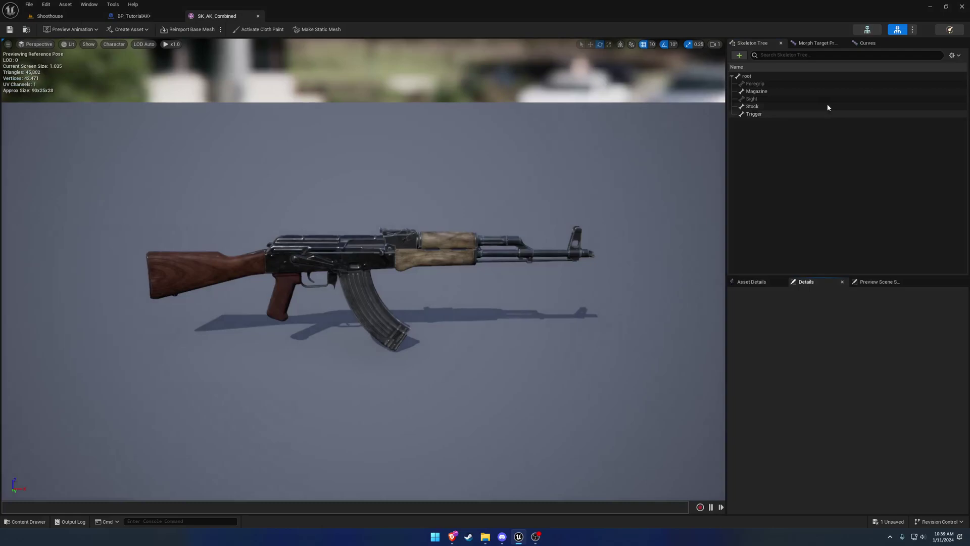
pyautogui.rightClick(762, 78)
pyautogui.click(777, 107)
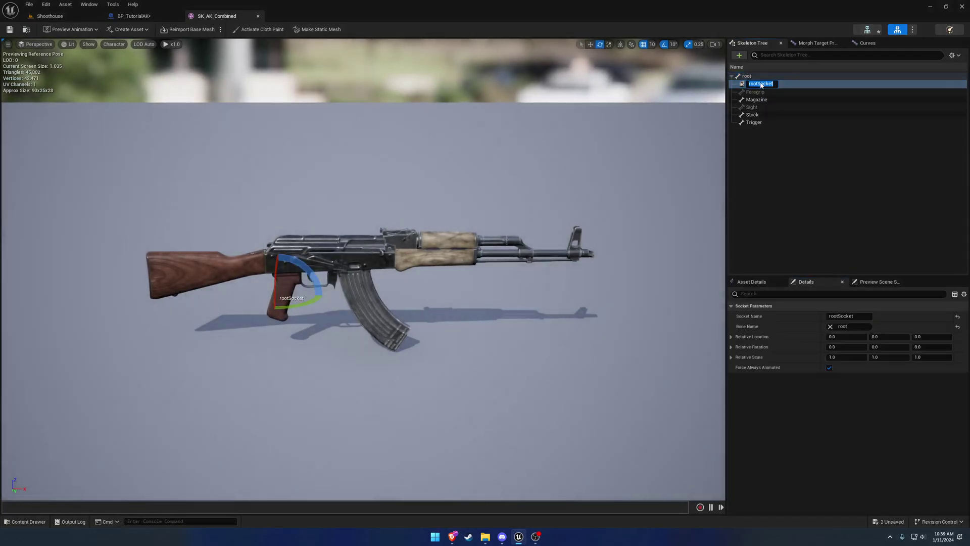
pyautogui.write('S_Aim')
pyautogui.press('Return')
# Move the S_Aim socket up and forward to the rear sight, at about X 18.6, Y -14.0
pyautogui.rightClick(276, 238)
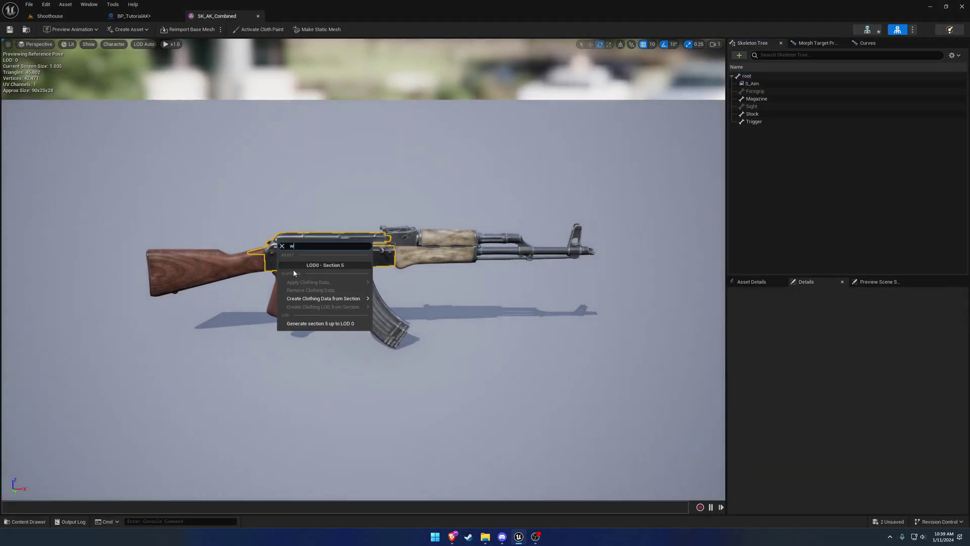
pyautogui.press('Escape')
pyautogui.click(751, 84)
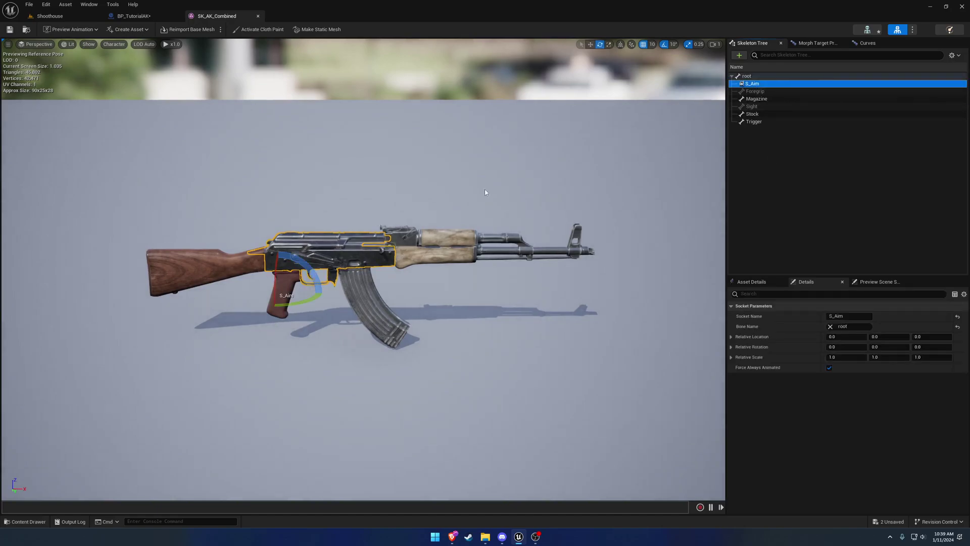
pyautogui.press('w')
pyautogui.moveTo(279, 314); pyautogui.dragTo(280, 261)
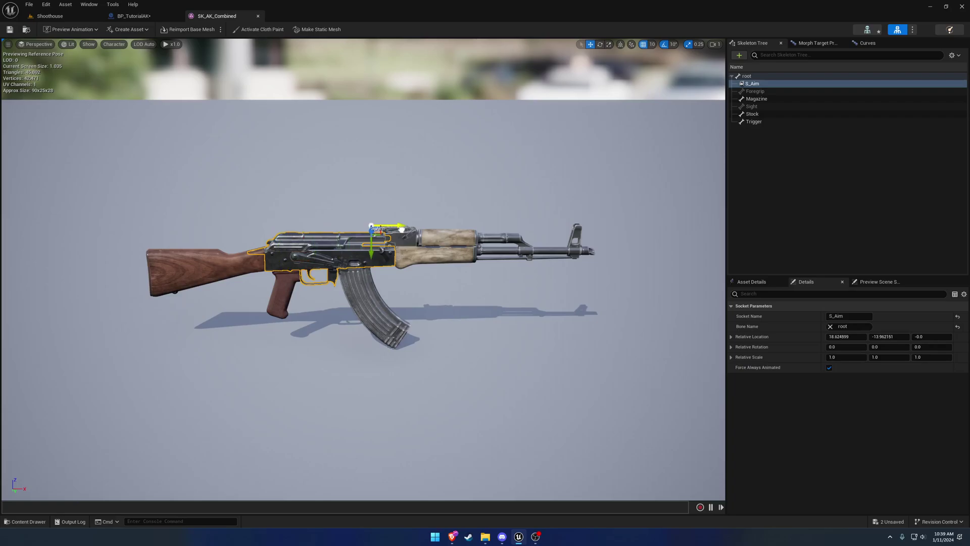
# Fine-tune the S_Aim socket at the rear sight notch to about X 20.35, Y -13.88, Z 0
pyautogui.press('w')
pyautogui.moveTo(411, 233); pyautogui.dragTo(598, 189, button='right')
pyautogui.scroll(-2, 411, 233)
pyautogui.press('s')
pyautogui.press('a')
pyautogui.press('w')
pyautogui.moveTo(384, 256); pyautogui.dragTo(385, 257, button='right')
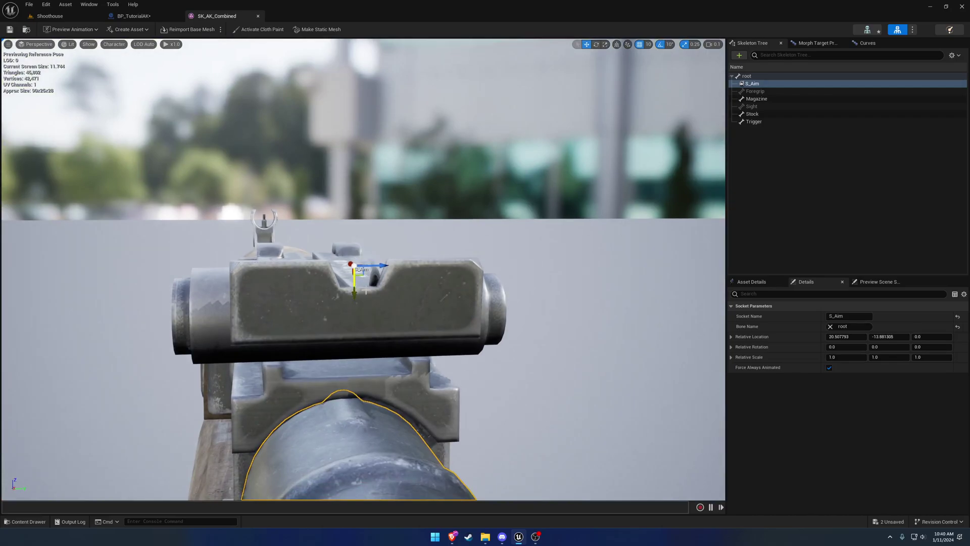
pyautogui.press('a')
pyautogui.moveTo(366, 291); pyautogui.dragTo(527, 301, button='right')
pyautogui.moveTo(194, 227); pyautogui.dragTo(200, 228)
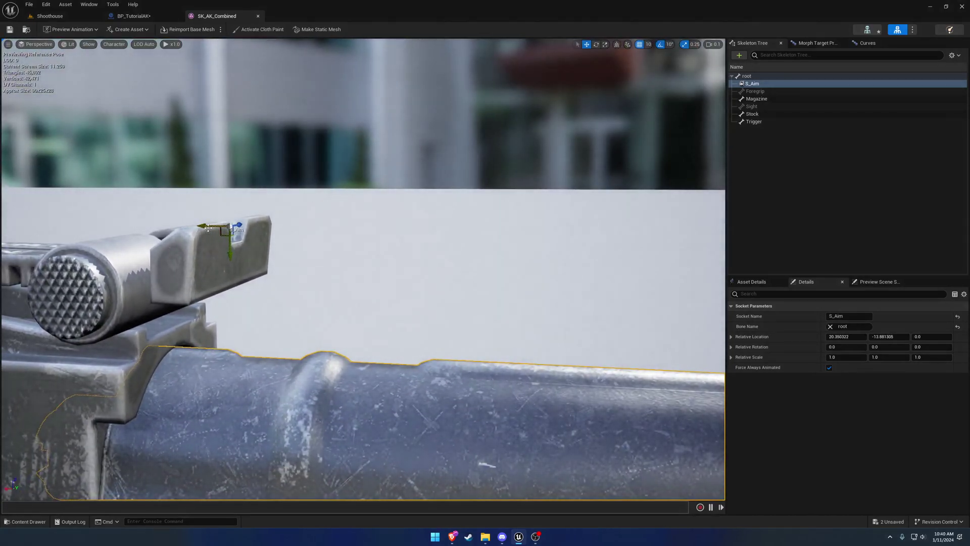
# Save the SK_AK_Combined mesh, return to BP_TutorialAK and save all modified assets
pyautogui.click(9, 30)
pyautogui.press('d')
pyautogui.moveTo(229, 123); pyautogui.dragTo(63, 148, button='right')
pyautogui.click(134, 16)
pyautogui.click(29, 4)
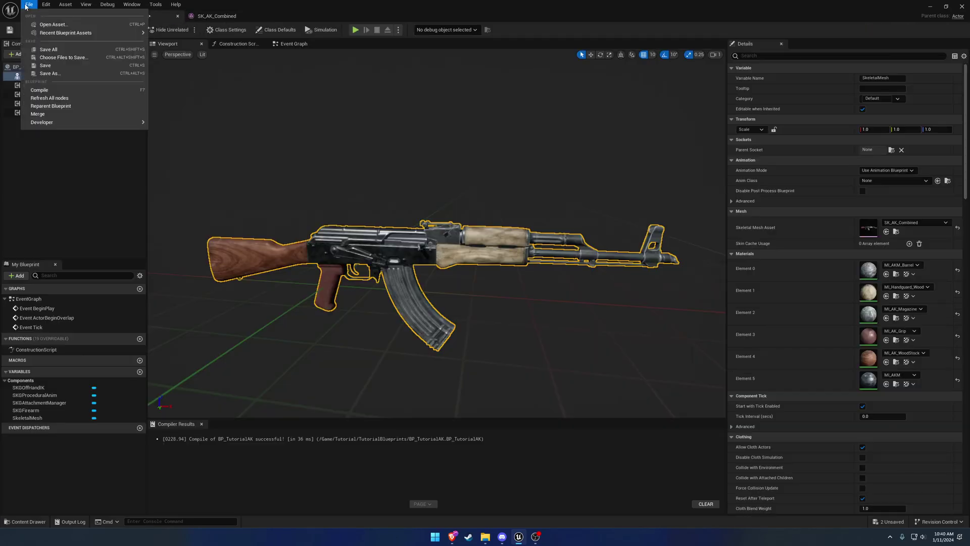
pyautogui.click(42, 56)
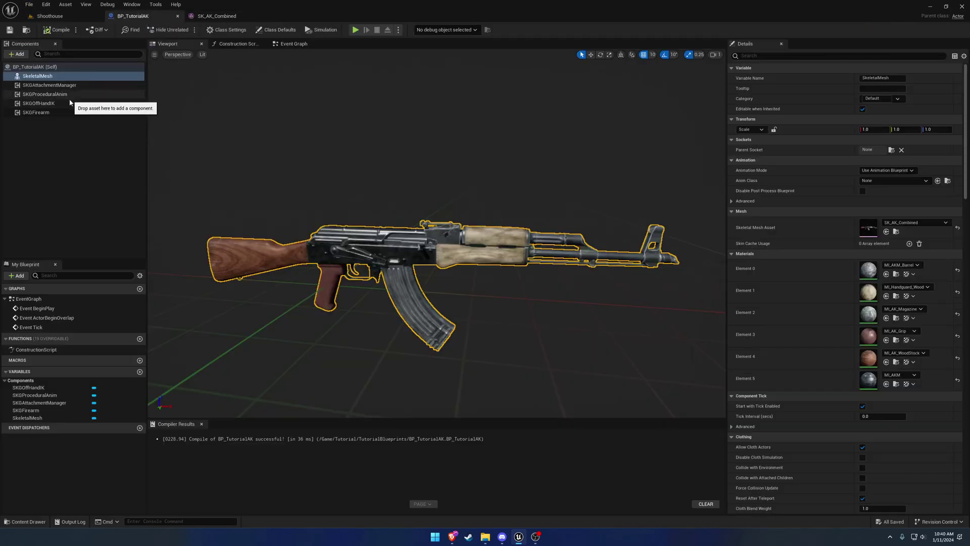
# Set the Left Hand IK Socket Name of SKGOffHandIK to S_LeftHandIK, copy that name and compile
pyautogui.click(38, 103)
pyautogui.click(879, 170)
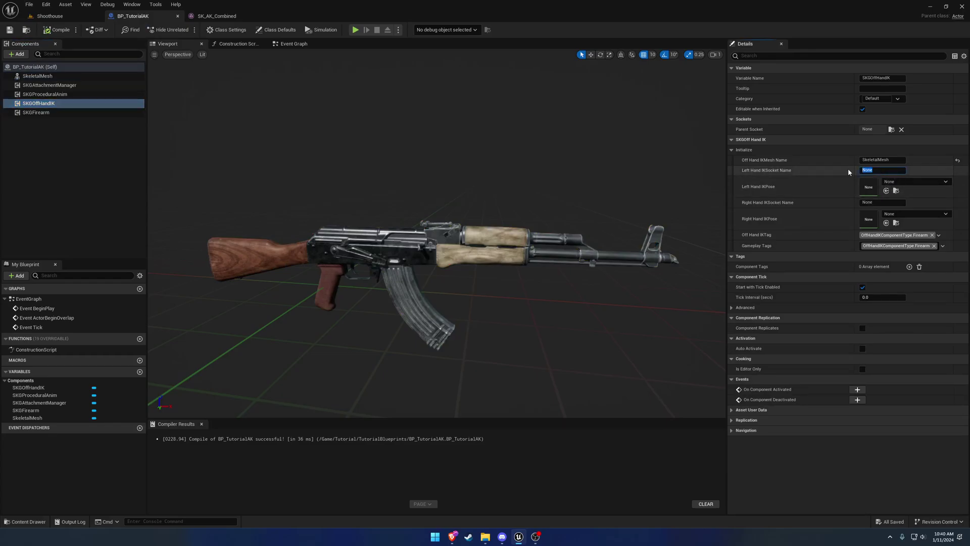
pyautogui.write('S_LeftHandIK')
pyautogui.press('Return')
pyautogui.hotkey('ctrl', 'c')
pyautogui.click(60, 30)
# Reopen the SK_AK_Combined mesh and add a root socket named S_LeftHandIK
pyautogui.click(370, 239)
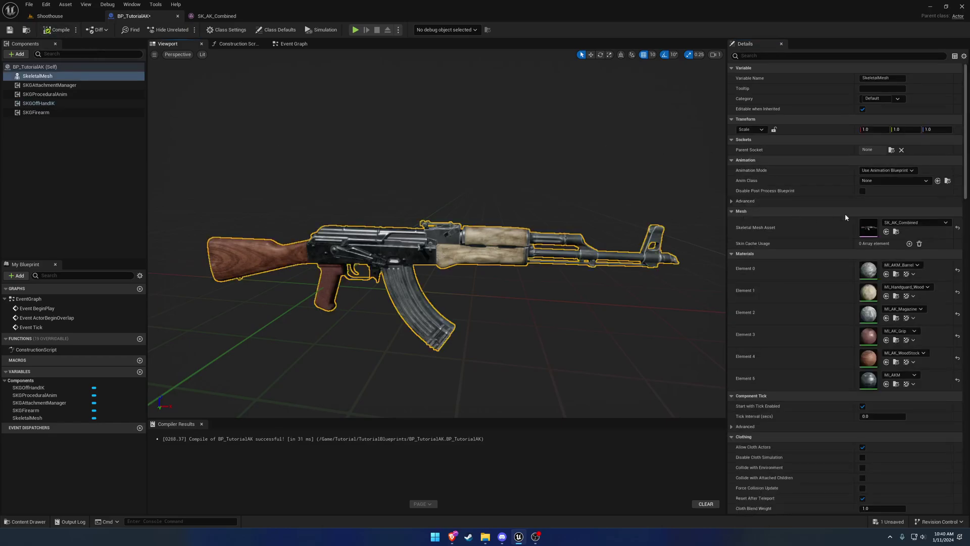
pyautogui.doubleClick(864, 226)
pyautogui.rightClick(757, 78)
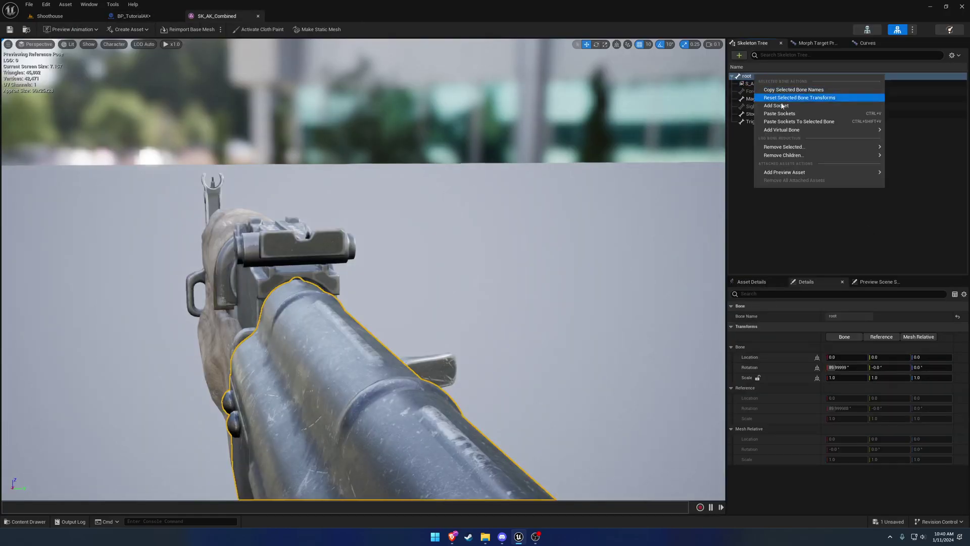
pyautogui.click(762, 90)
pyautogui.hotkey('ctrl', 'v')
pyautogui.press('Return')
# Move the S_LeftHandIK socket out beside the rifle near the handguard, to about X 23.5, Y -8.8, Z -7.7
pyautogui.moveTo(678, 120); pyautogui.dragTo(594, 187, button='right')
pyautogui.press('s')
pyautogui.scroll(1, 611, 165)
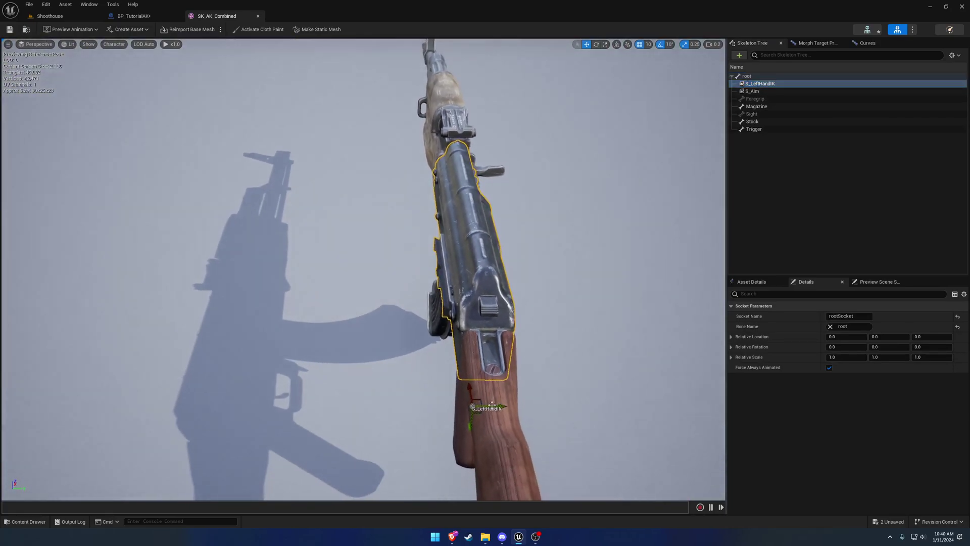
pyautogui.moveTo(498, 406); pyautogui.dragTo(424, 406)
pyautogui.moveTo(424, 406); pyautogui.dragTo(410, 371, button='right')
pyautogui.press('w')
pyautogui.moveTo(636, 177); pyautogui.dragTo(629, 183, button='right')
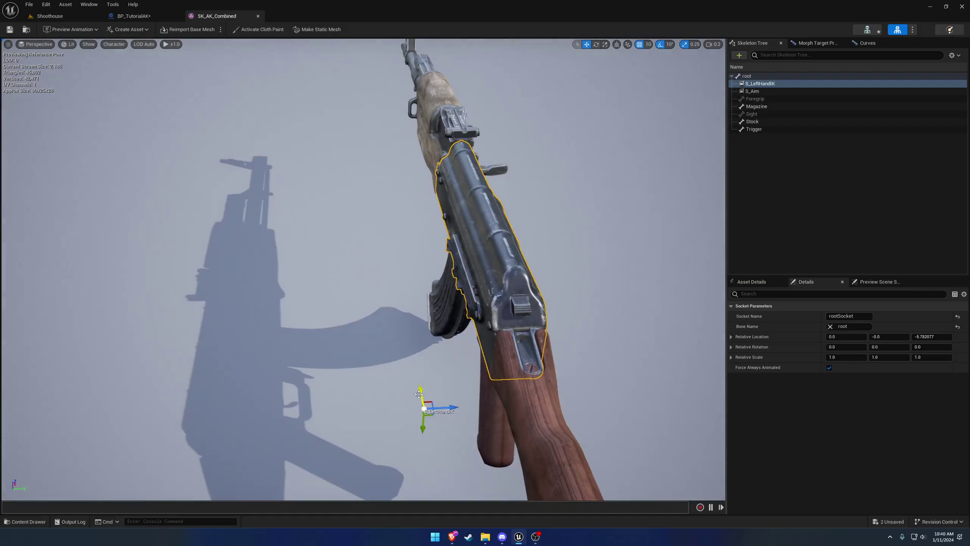
pyautogui.moveTo(426, 422); pyautogui.dragTo(391, 189)
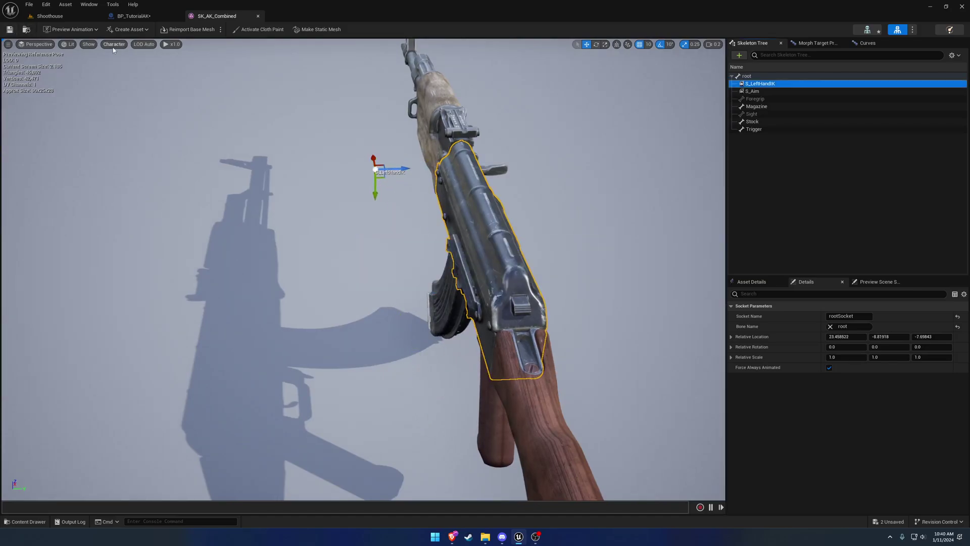
# Return to BP_TutorialAK, save the blueprint and review the SKGProceduralAnim settings
pyautogui.click(152, 16)
pyautogui.click(10, 29)
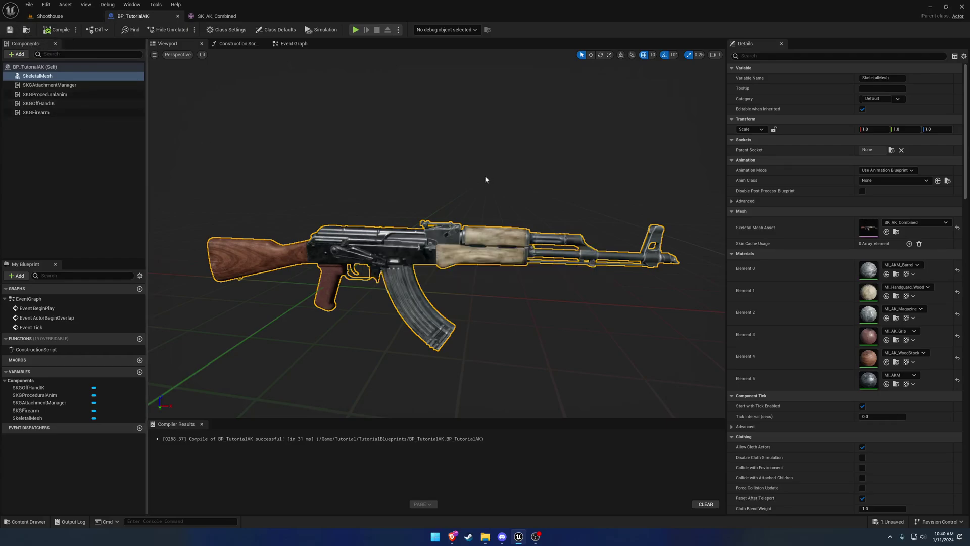
pyautogui.click(67, 94)
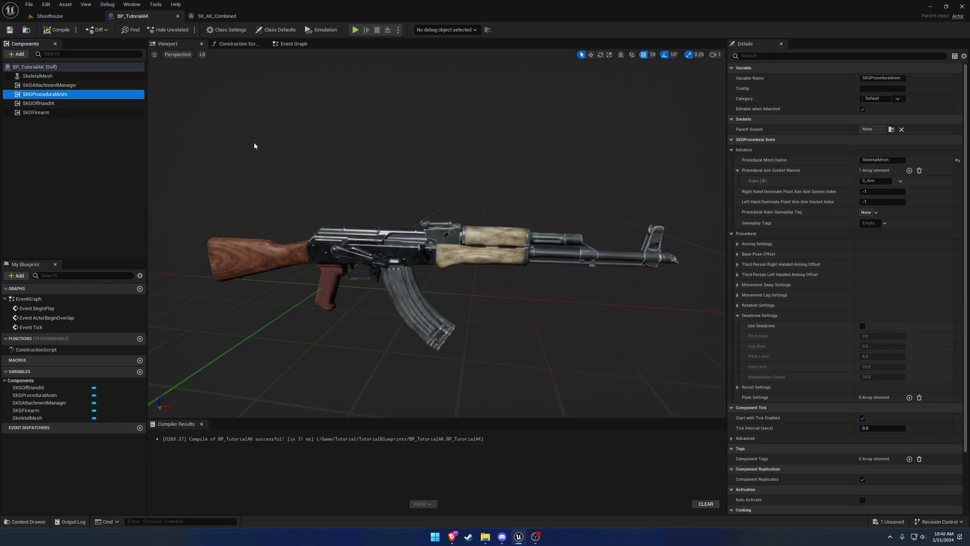
# Return to the Shoothouse level and open BP_ThirdPersonCharacter from the Blueprints folder of ThirdPersonTemplate
pyautogui.click(75, 15)
pyautogui.hotkey('ctrl', 'space')
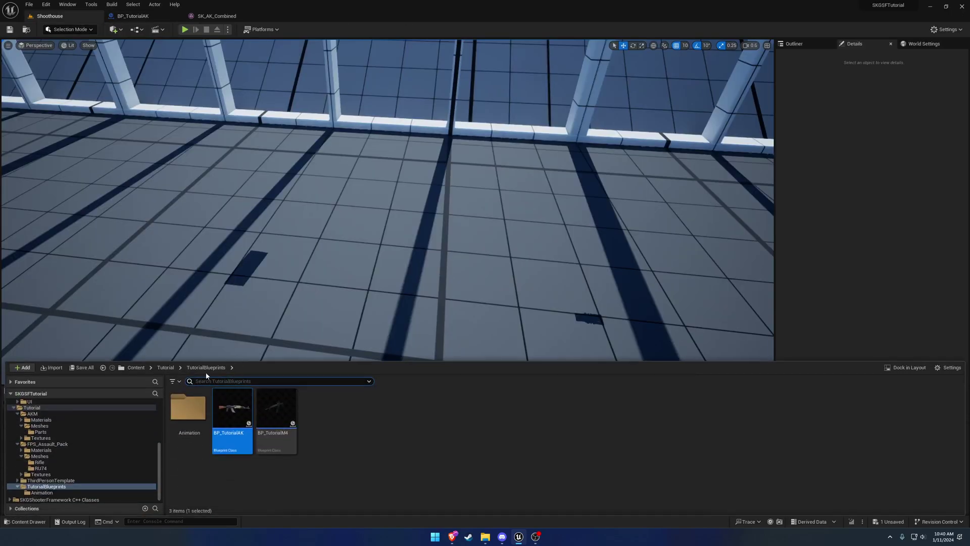
pyautogui.click(165, 367)
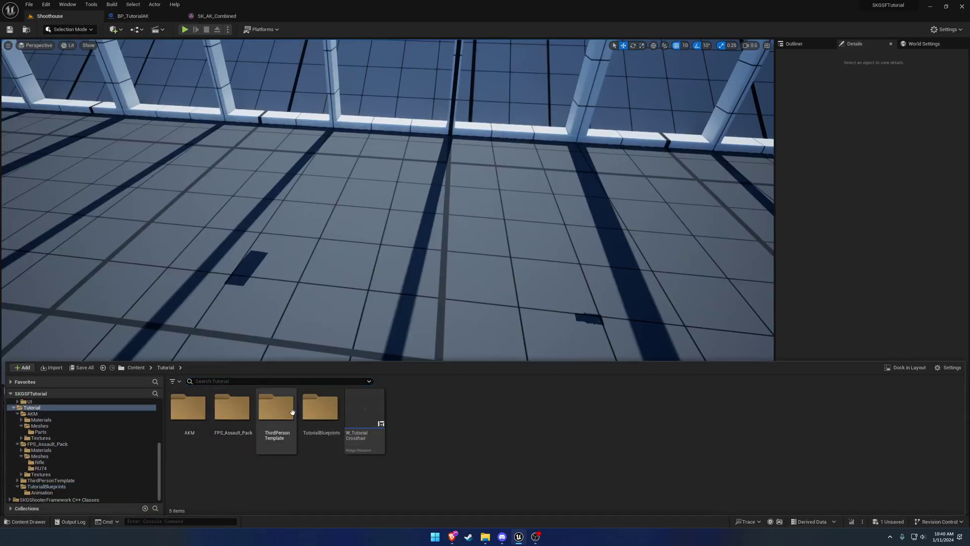
pyautogui.doubleClick(321, 407)
pyautogui.doubleClick(201, 409)
pyautogui.hotkey('alt', 'Left')
pyautogui.hotkey('alt', 'Left')
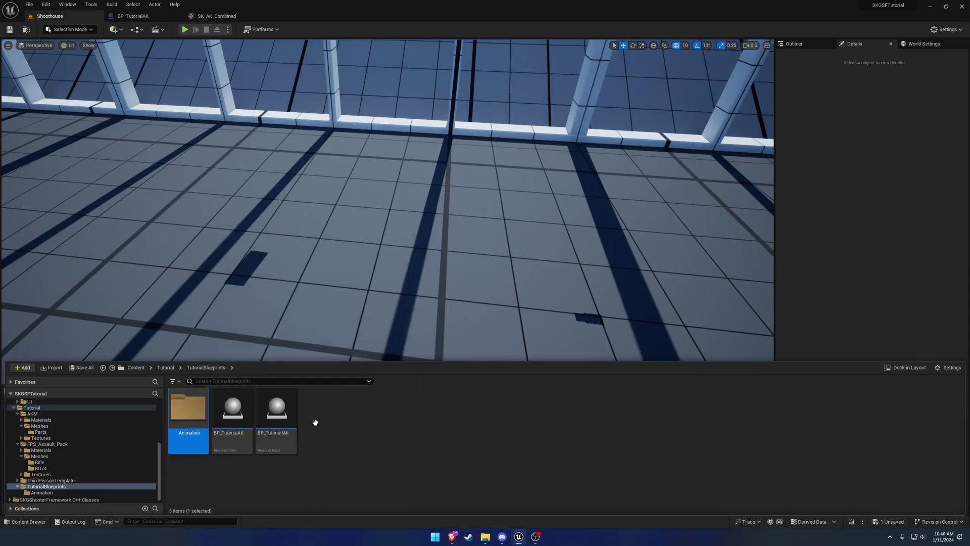
pyautogui.doubleClick(268, 413)
pyautogui.doubleClick(232, 407)
pyautogui.doubleClick(188, 408)
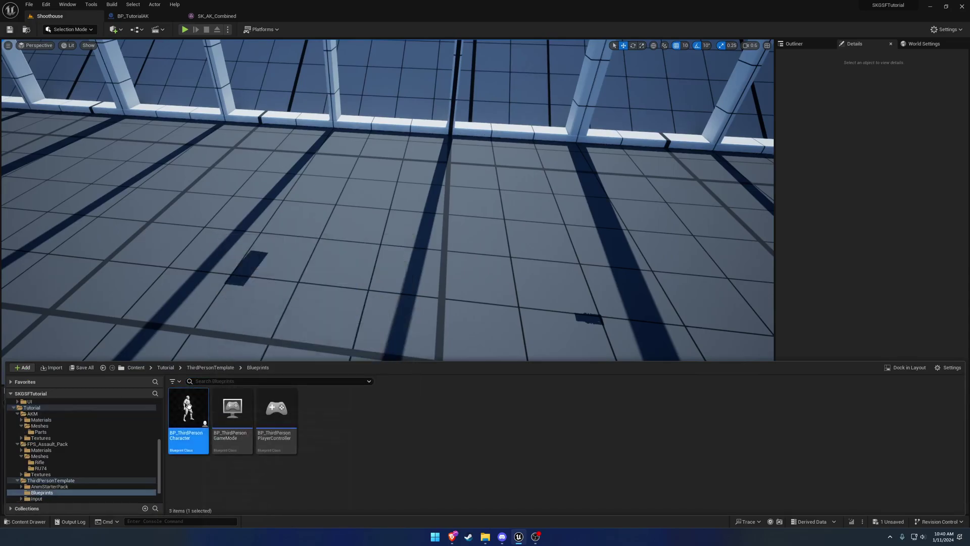
# Set the class of the SpawnActor node in SetupFirearm to BP_TutorialAK, then compile and save the character blueprint
pyautogui.click(413, 221)
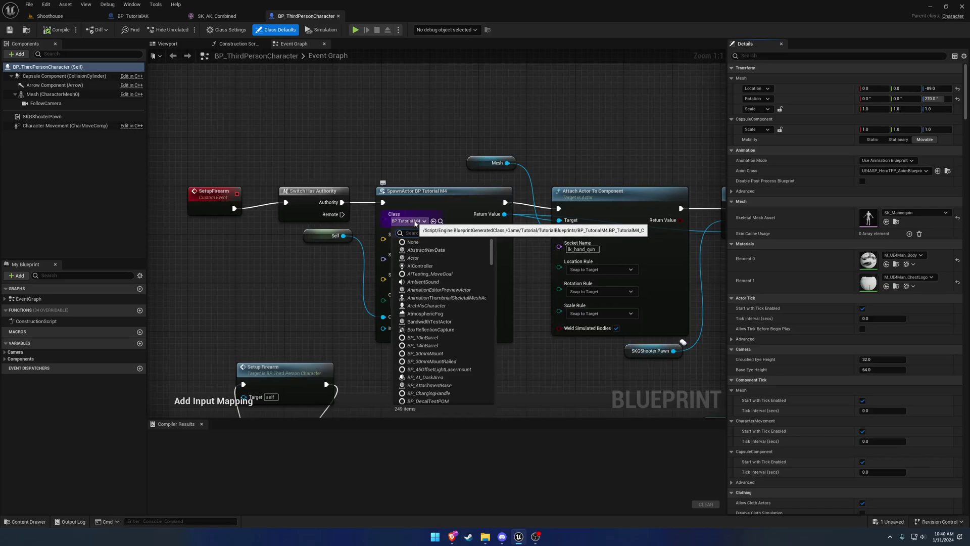
pyautogui.write('tutorial')
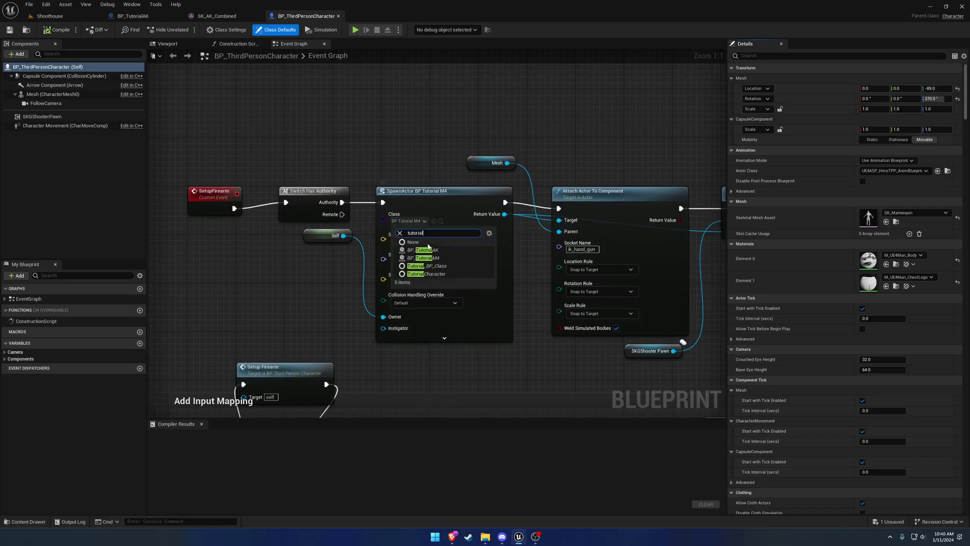
pyautogui.click(425, 242)
pyautogui.click(46, 30)
# Play the Shoothouse level, examine from the front how the character holds the AK, and stop the session
pyautogui.click(67, 16)
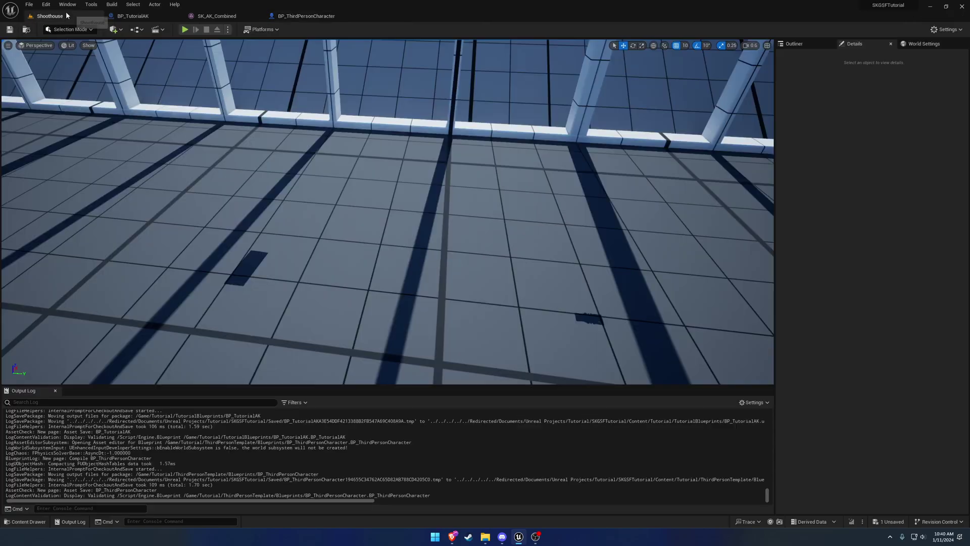
pyautogui.click(183, 30)
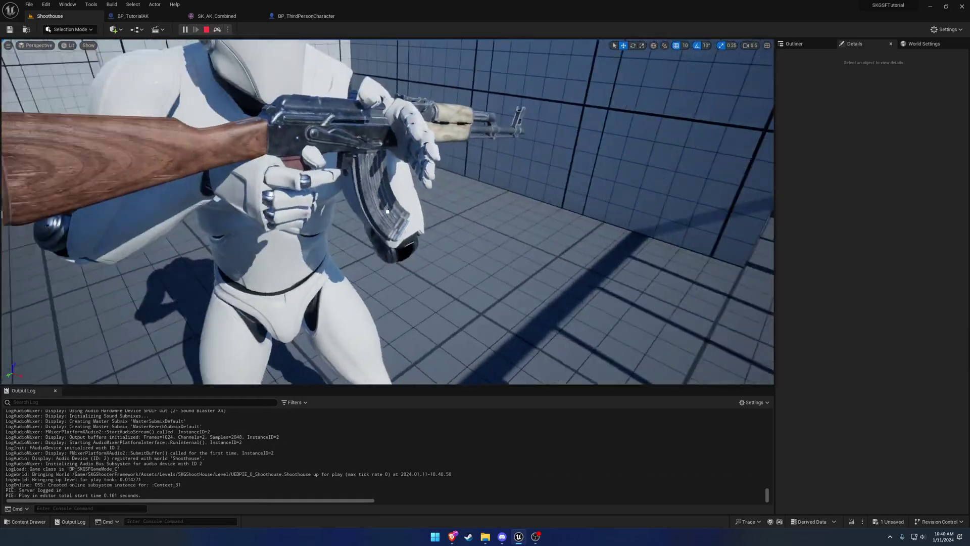
pyautogui.moveTo(388, 212); pyautogui.dragTo(333, 202, button='right')
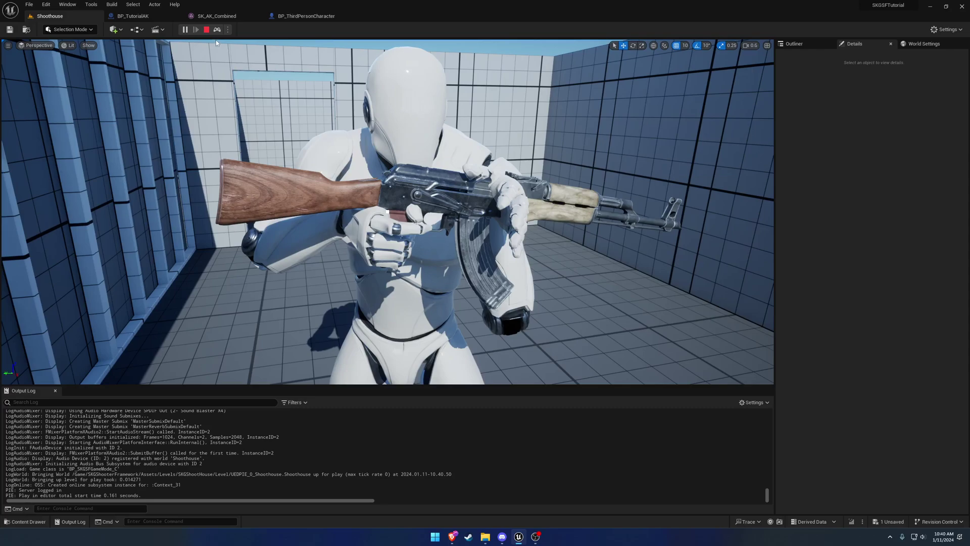
pyautogui.click(207, 31)
# Locate the character mesh's Anim Class in the content, open A_TutorialIdleAnimation from the same folder and browse to that asset
pyautogui.click(289, 17)
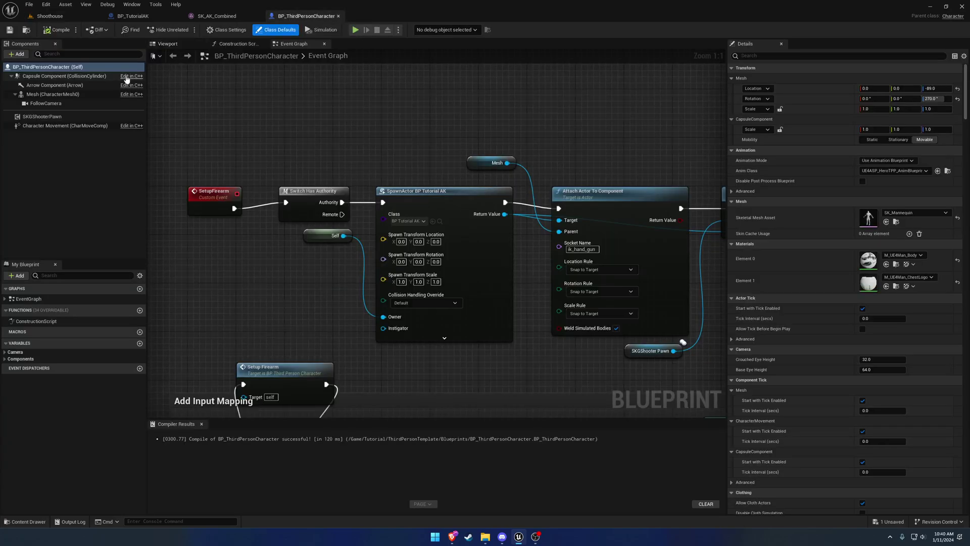
pyautogui.click(68, 95)
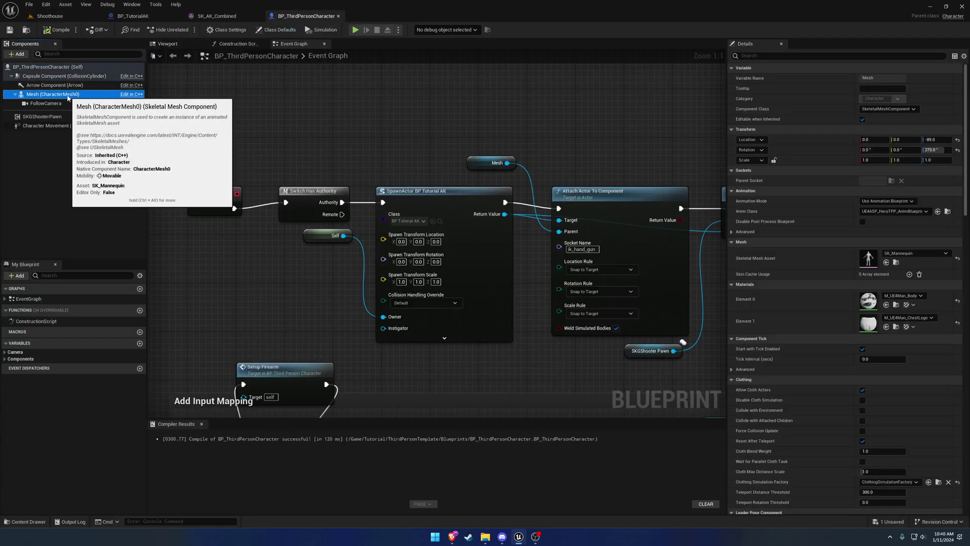
pyautogui.click(947, 212)
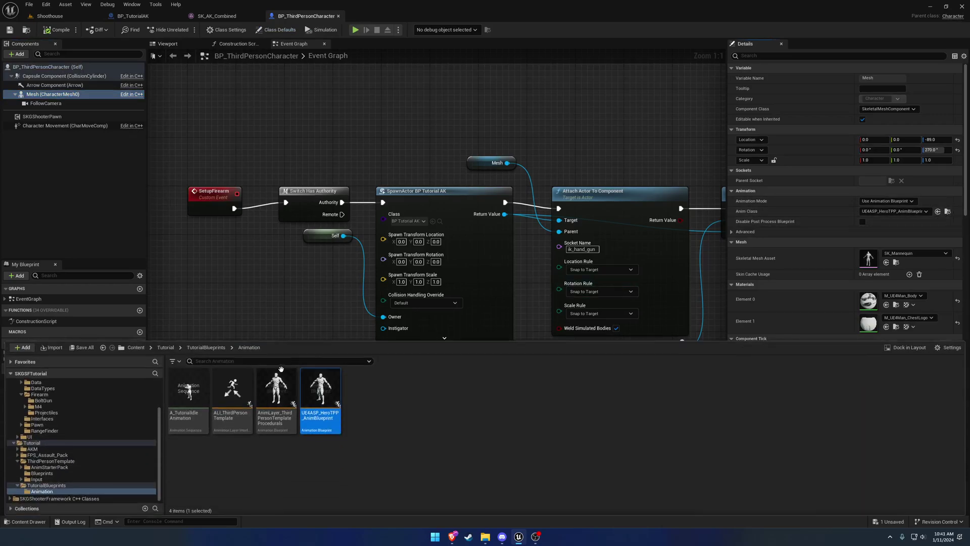
pyautogui.doubleClick(189, 391)
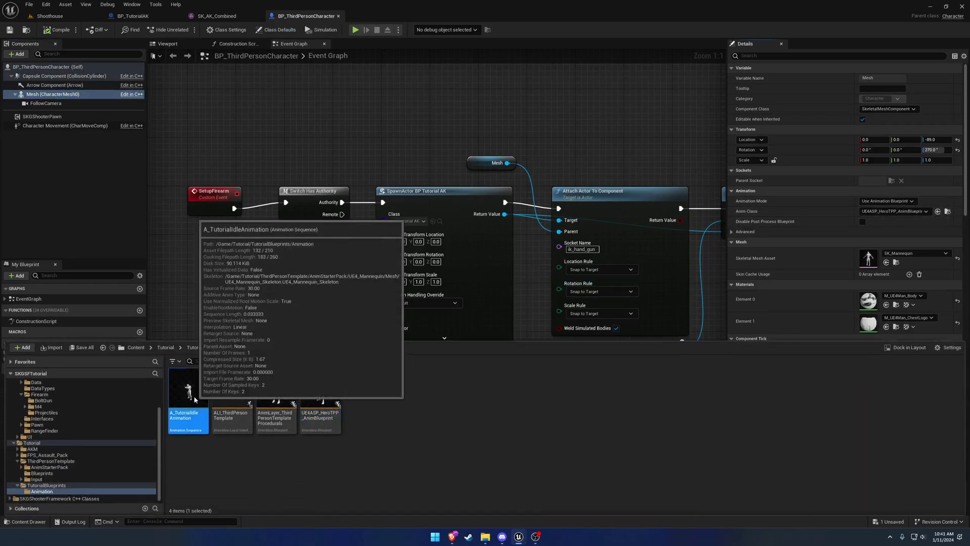
pyautogui.moveTo(293, 19); pyautogui.dragTo(383, 20)
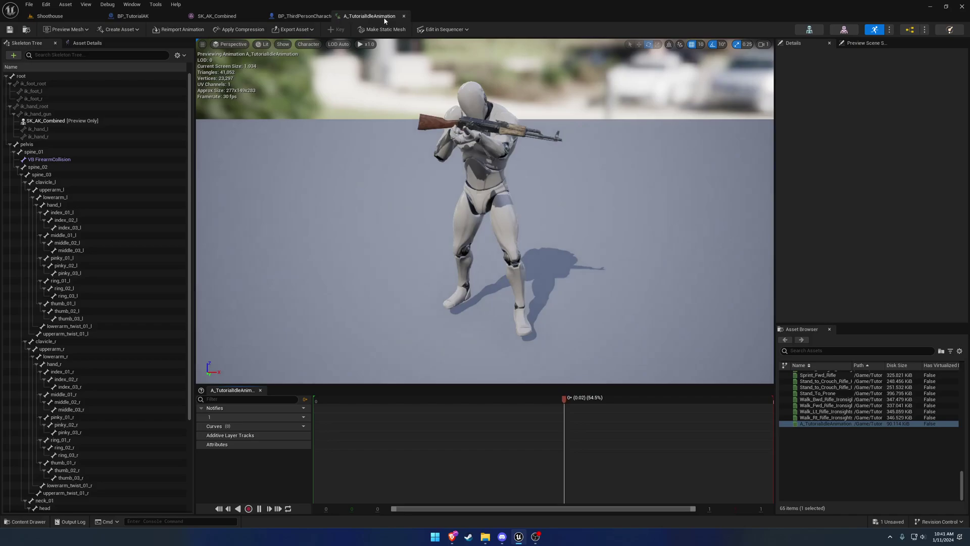
pyautogui.click(27, 29)
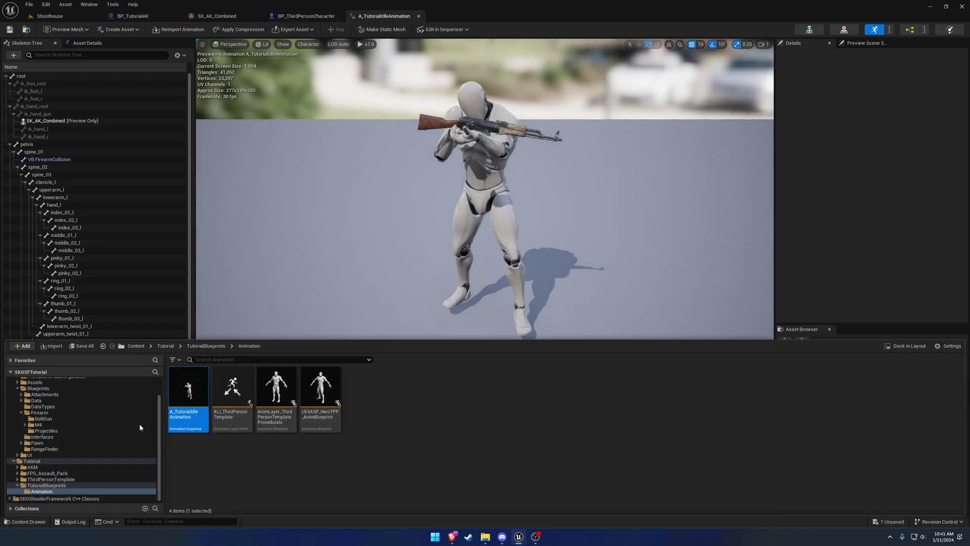
# Rename A_TutorialIdleAnimation as A_TutorialM4IdleAnimation
pyautogui.click(196, 413)
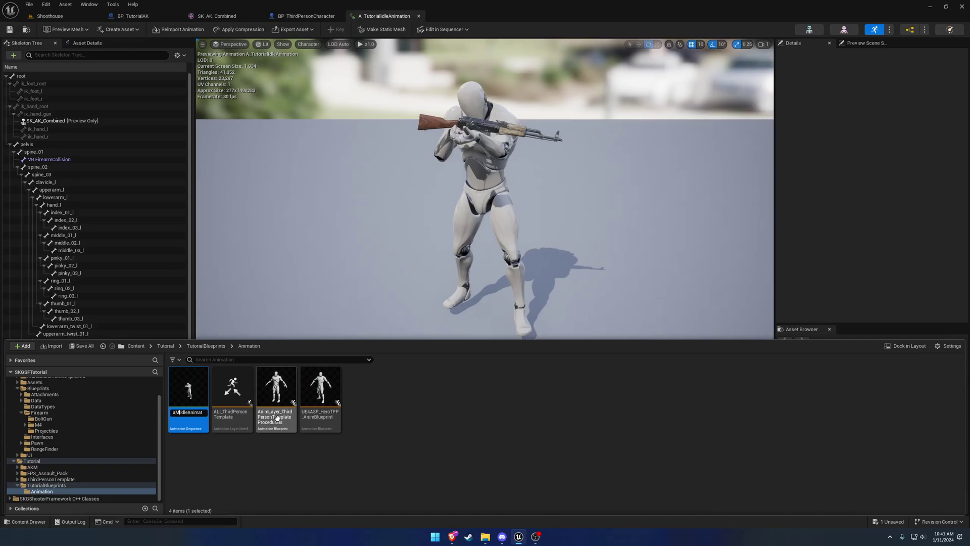
pyautogui.press('Return')
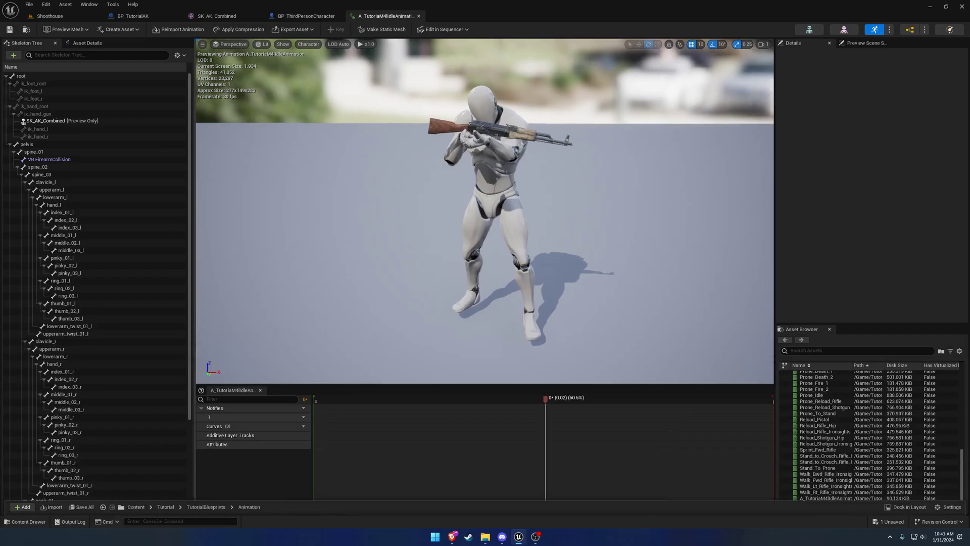
# Rotate the ik_hand_gun bone about 90° around the vertical axis so the previewed AK points forward from the character
pyautogui.moveTo(485, 211); pyautogui.dragTo(455, 212, button='right')
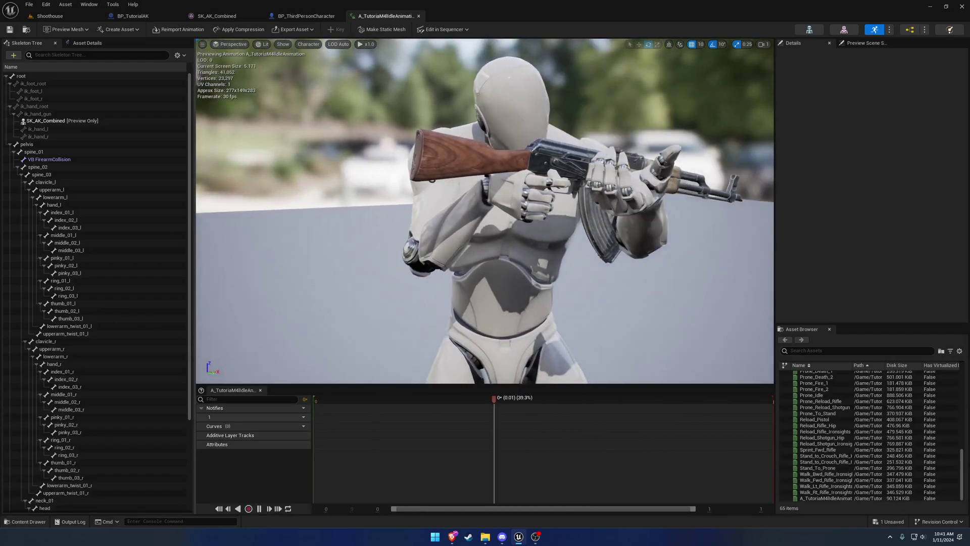
pyautogui.click(39, 114)
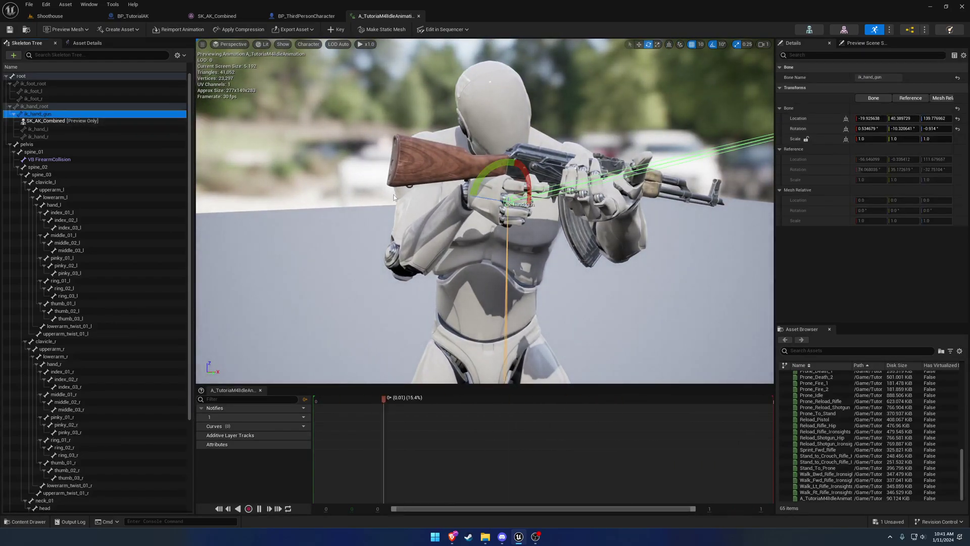
pyautogui.moveTo(457, 273); pyautogui.dragTo(512, 195, button='middle')
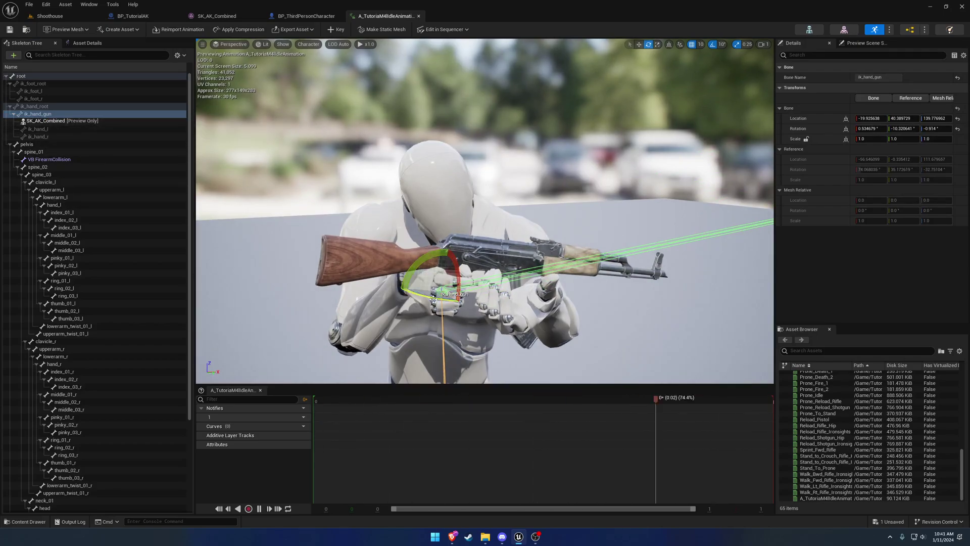
pyautogui.moveTo(433, 299); pyautogui.dragTo(462, 308)
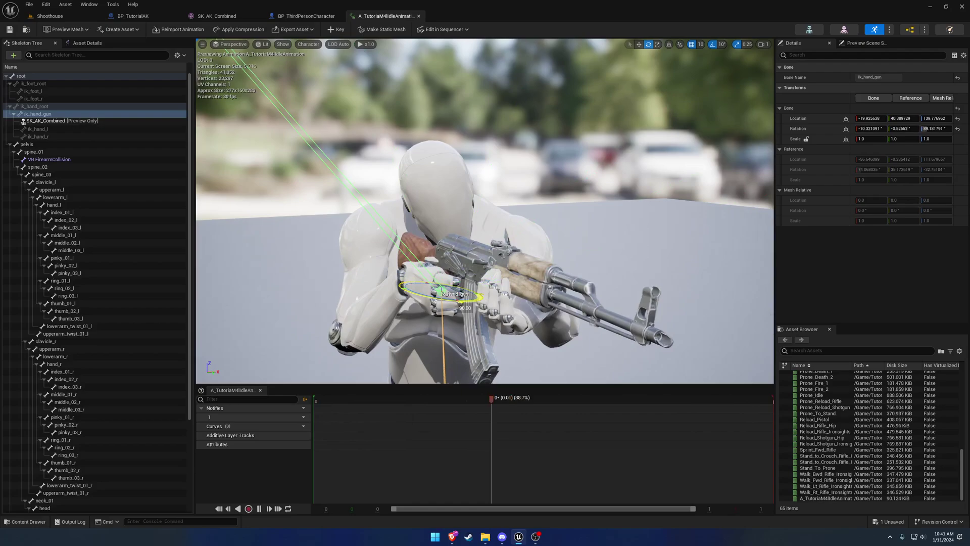
pyautogui.press('a')
pyautogui.moveTo(462, 308); pyautogui.dragTo(606, 308, button='right')
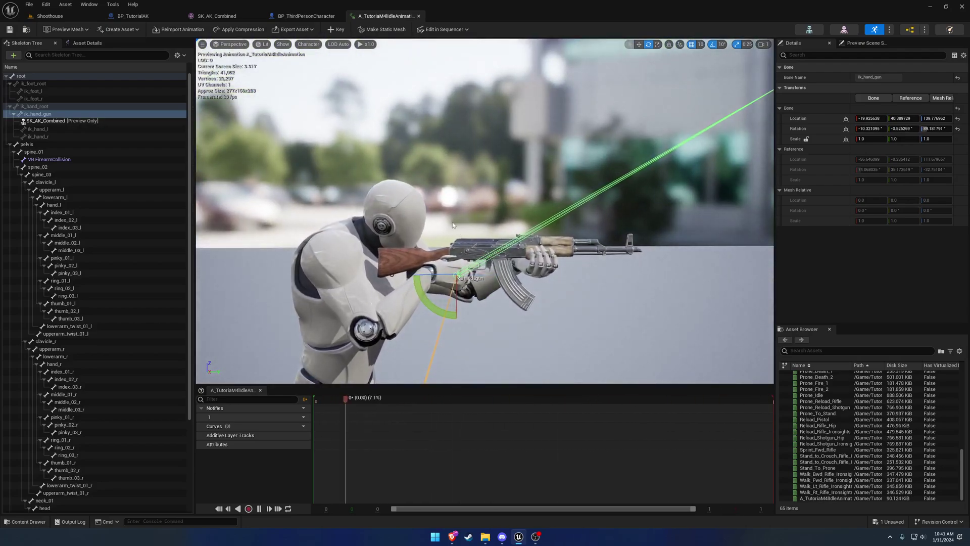
# Create an animation from the current pose in TutorialBlueprints/Animation, name it A_TutorialAKIdleAnimation, and save it
pyautogui.click(132, 31)
pyautogui.moveTo(131, 50)
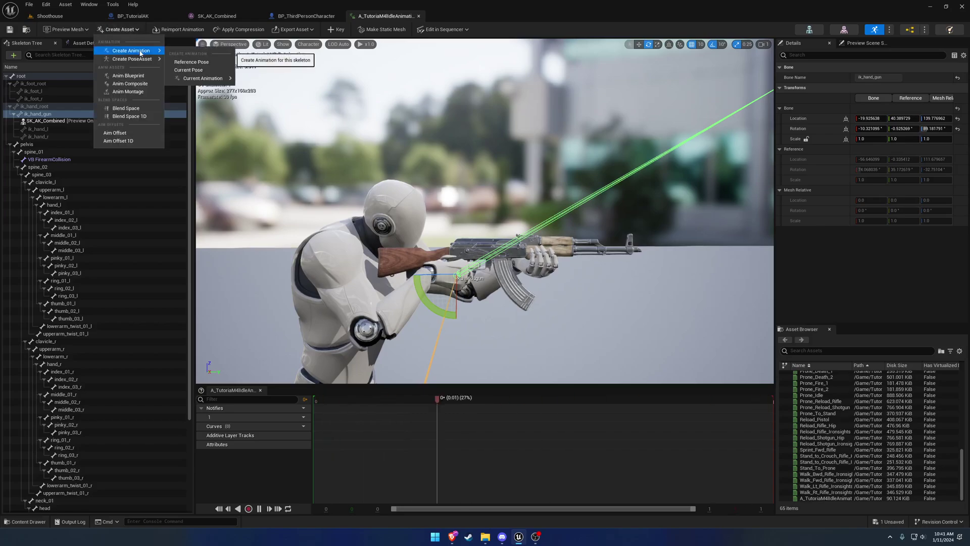
pyautogui.click(188, 70)
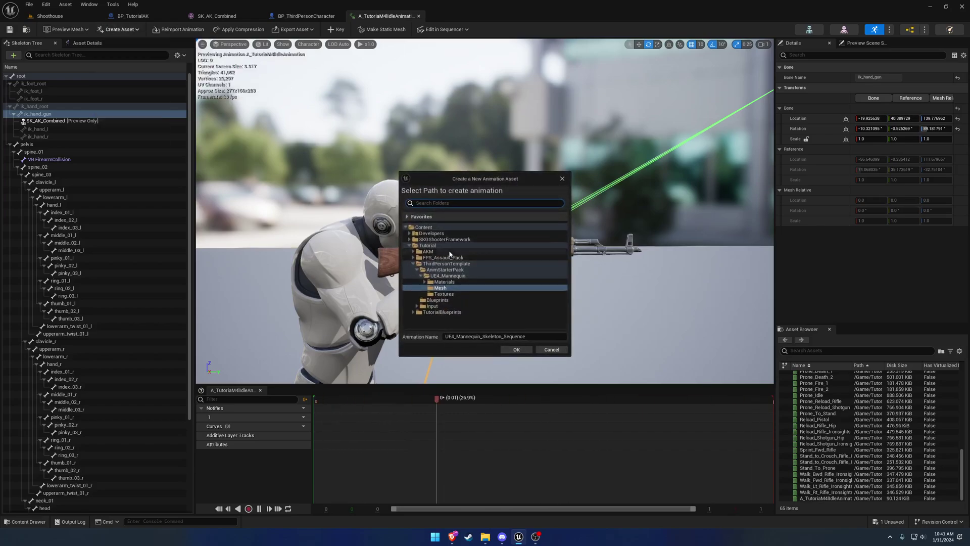
pyautogui.click(438, 318)
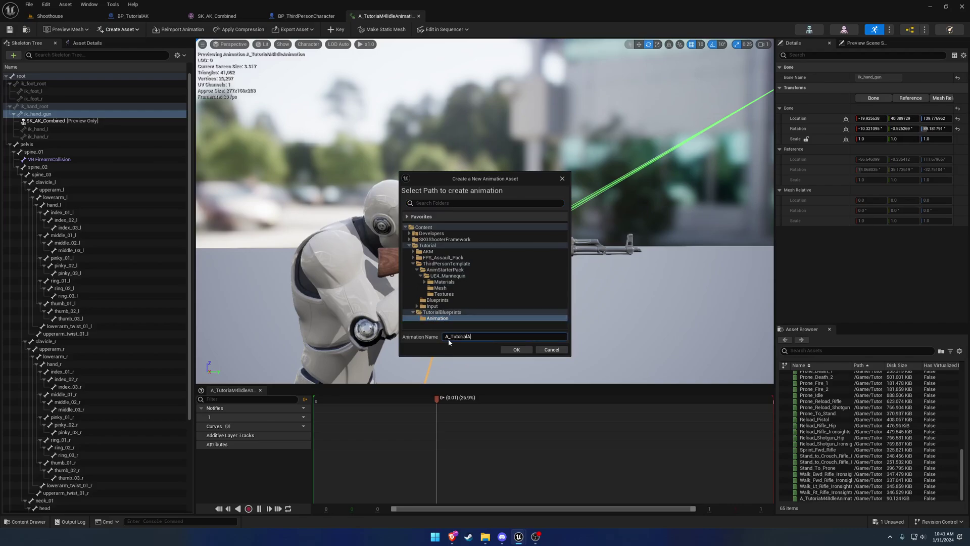
pyautogui.click(448, 336)
pyautogui.write('A_TutorialAKIdleAnimation')
pyautogui.click(515, 349)
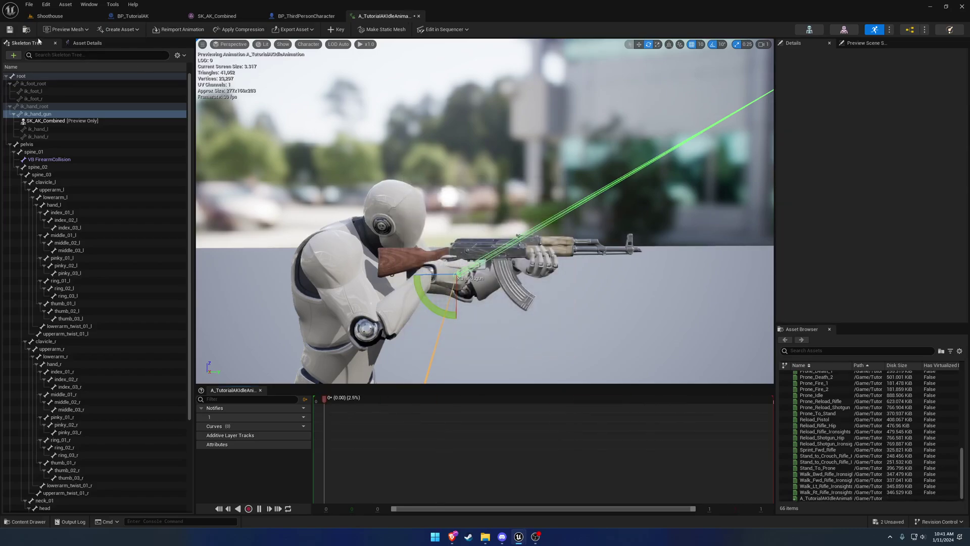
pyautogui.click(10, 30)
# Reopen A_TutorialAKIdleAnimation from the Animation folder to check the stored pose, and close it
pyautogui.click(418, 15)
pyautogui.hotkey('ctrl', 'space')
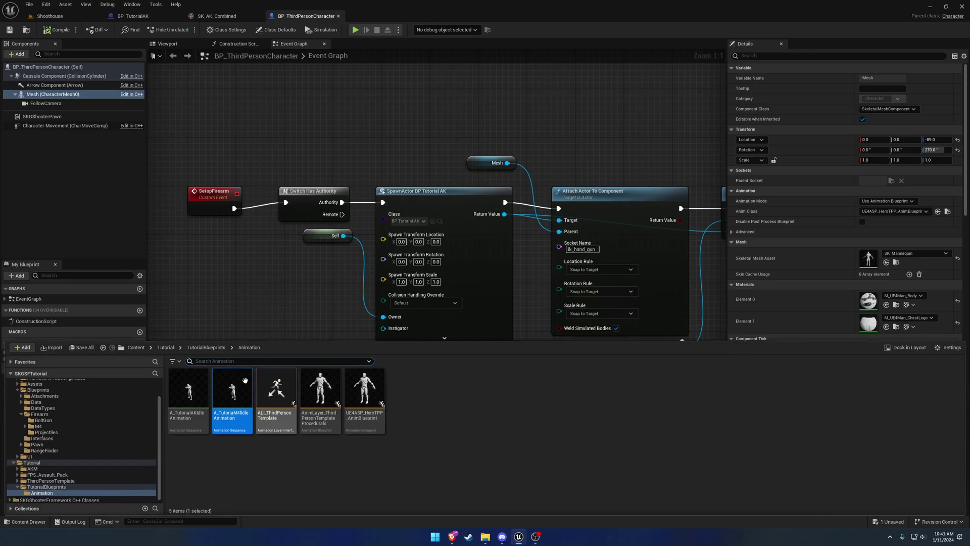
pyautogui.click(189, 392)
pyautogui.doubleClick(190, 392)
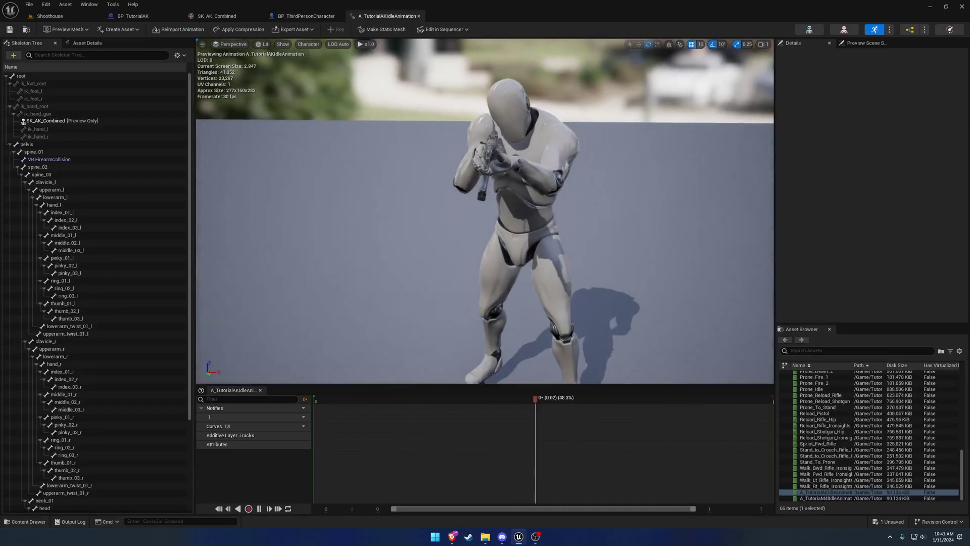
pyautogui.scroll(3, 413, 228)
pyautogui.click(419, 16)
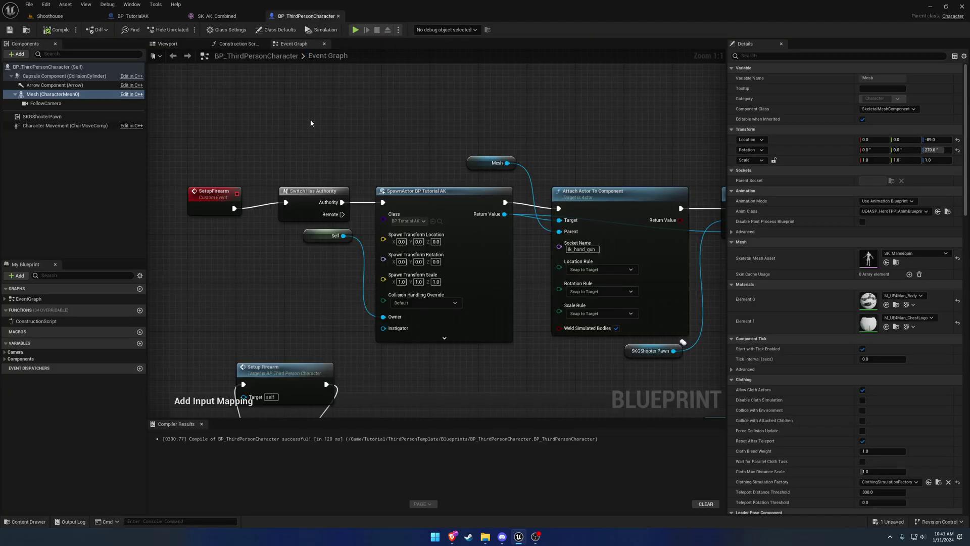
# In UE4ASP_HeroTPP_AnimBlueprint, feed A_TutorialAKIdleAnimation into the SKGSFProcedurals In Pose instead of the M4 idle, then compile and save
pyautogui.hotkey('ctrl', 'space')
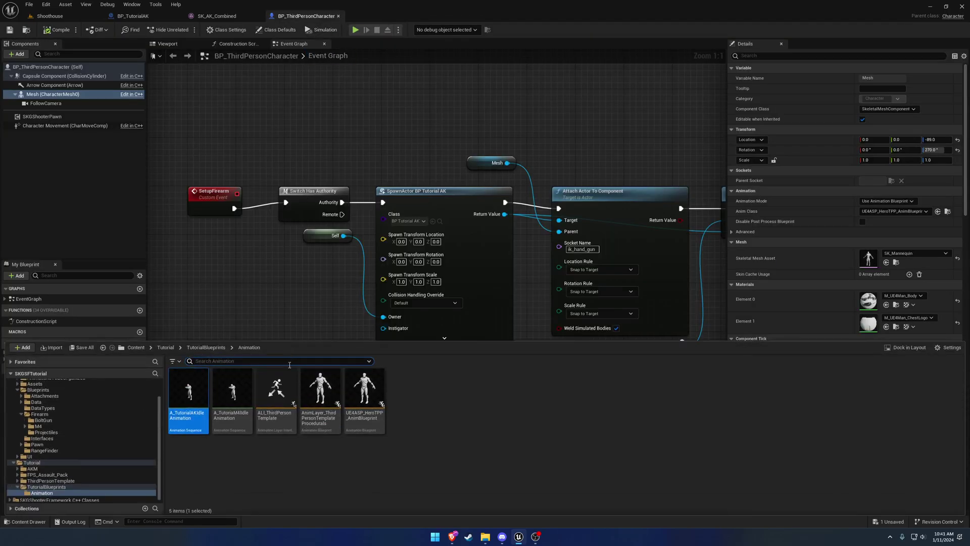
pyautogui.click(364, 391)
pyautogui.doubleClick(364, 392)
pyautogui.moveTo(436, 209); pyautogui.dragTo(562, 244, button='right')
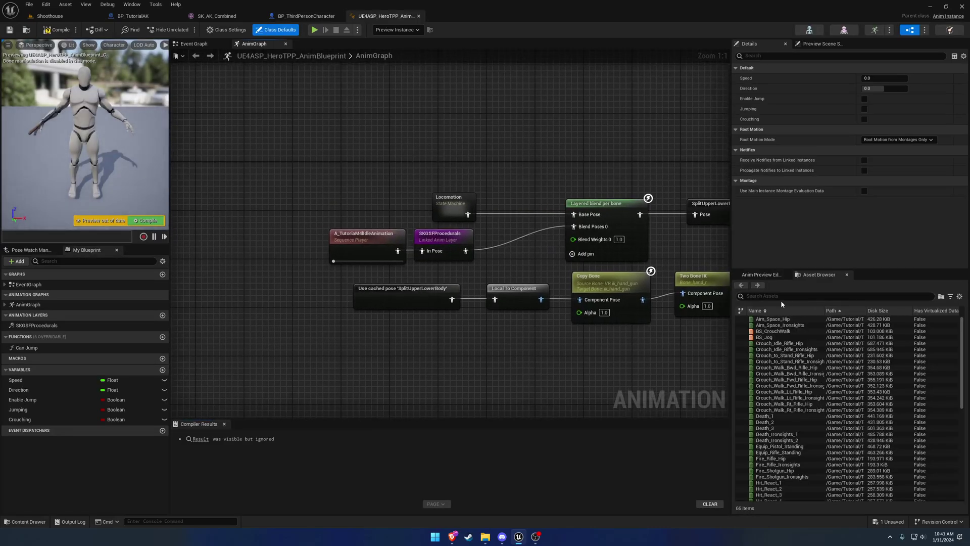
pyautogui.write('ak')
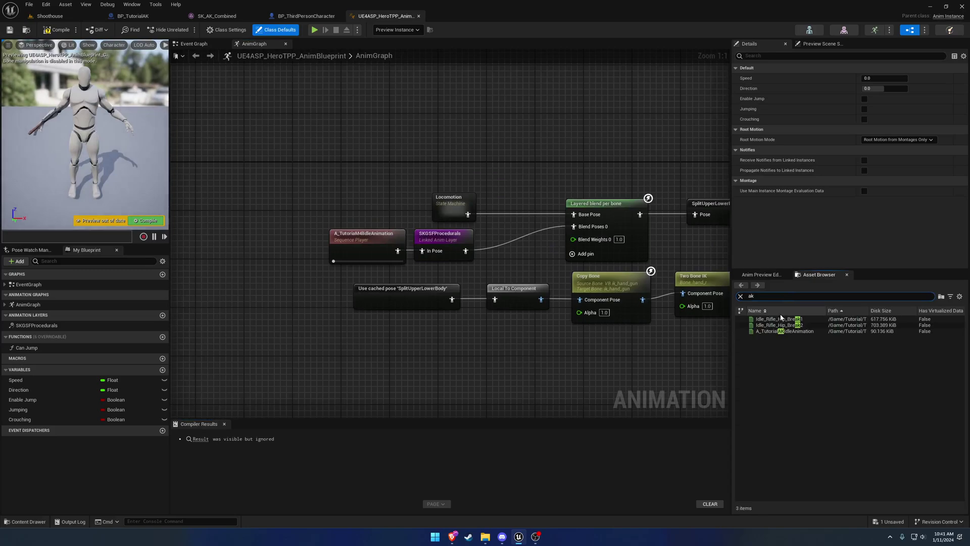
pyautogui.moveTo(782, 327); pyautogui.dragTo(381, 214)
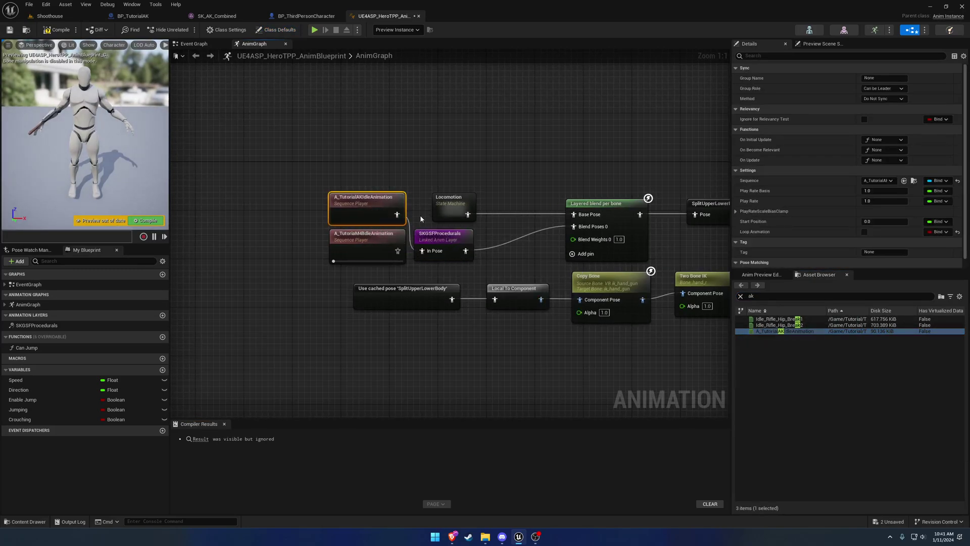
pyautogui.click(56, 29)
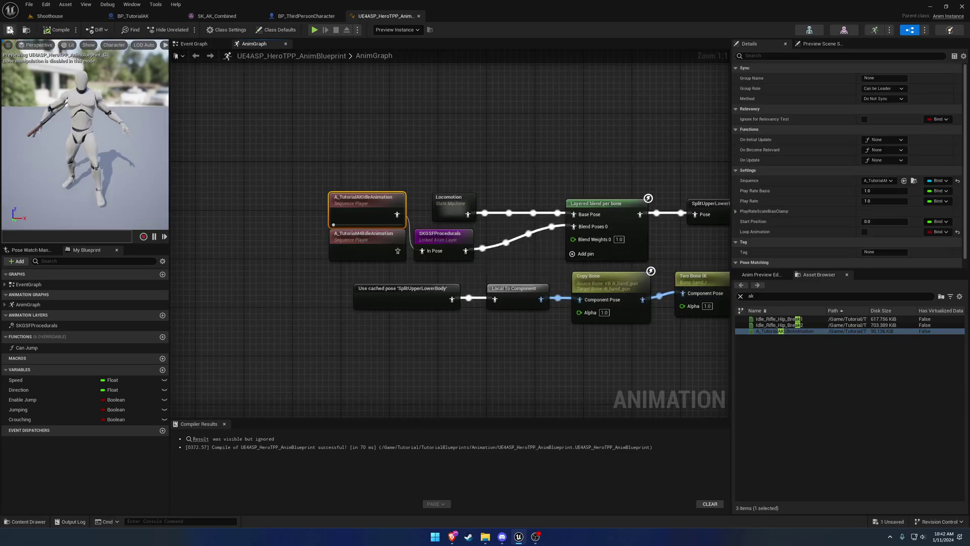
# Play the Shoothouse level, examine the character's left hand on the AK from the side, and stop the session
pyautogui.click(69, 16)
pyautogui.click(185, 29)
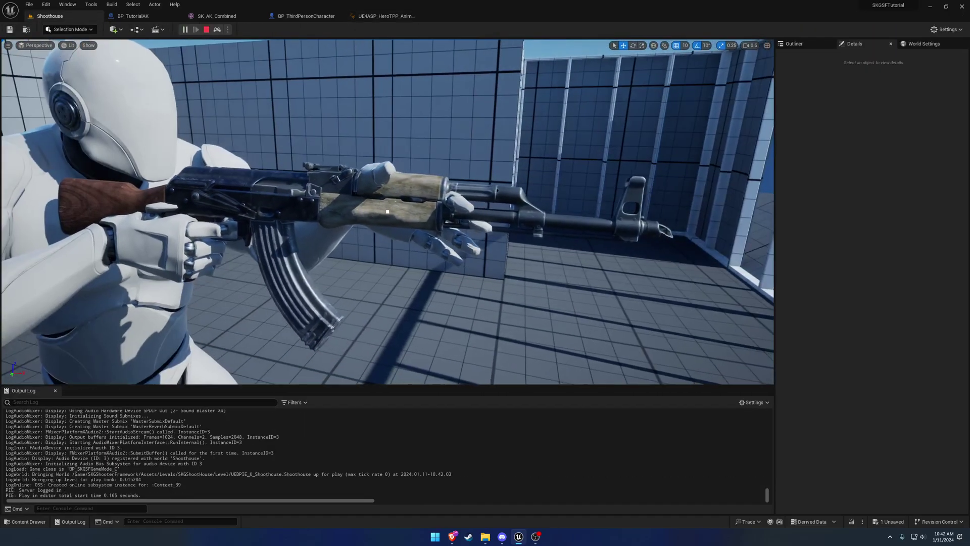
pyautogui.moveTo(279, 124); pyautogui.dragTo(197, 123, button='right')
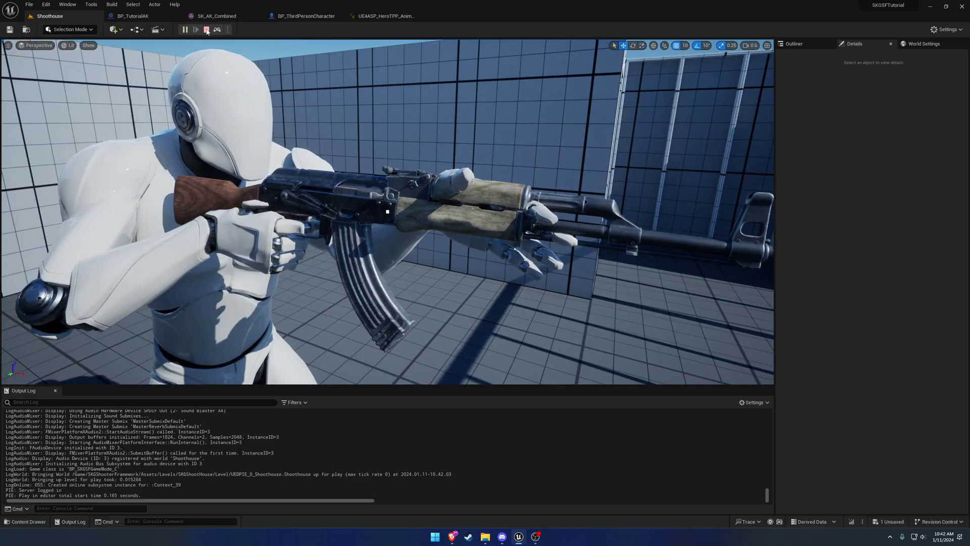
pyautogui.click(207, 30)
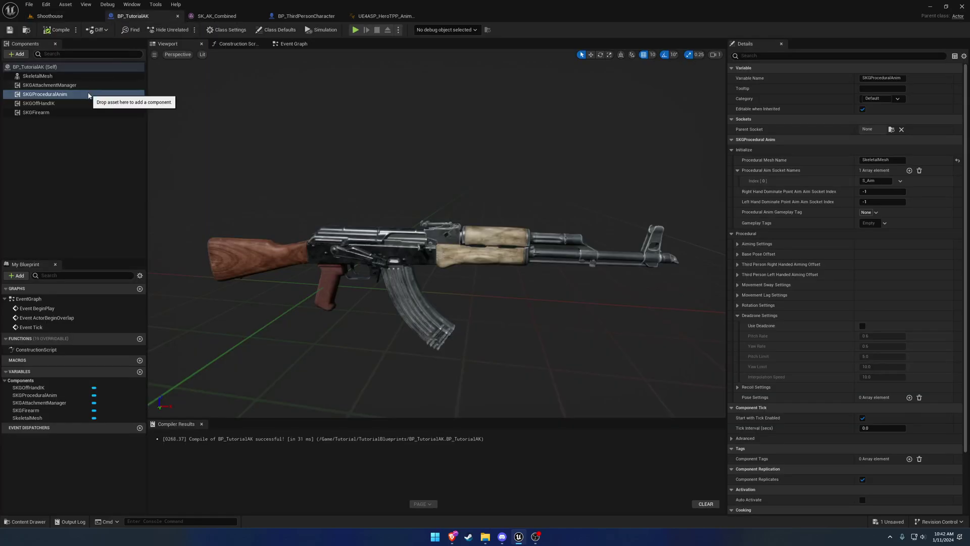
# Set the Left Hand IKPose of the SKGOffHandIK component in BP_TutorialAK to A_TutorialAKIdleAnimation, then compile and save
pyautogui.click(58, 105)
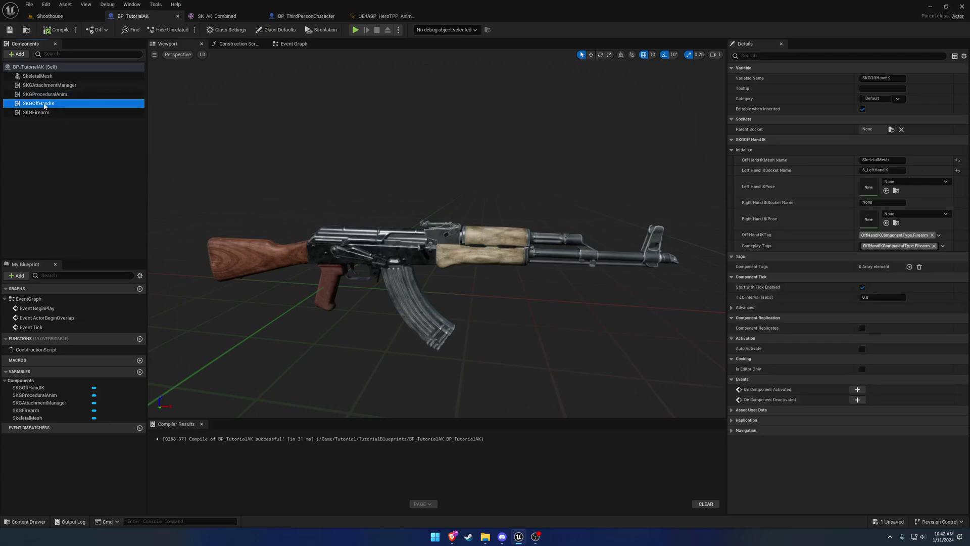
pyautogui.click(913, 181)
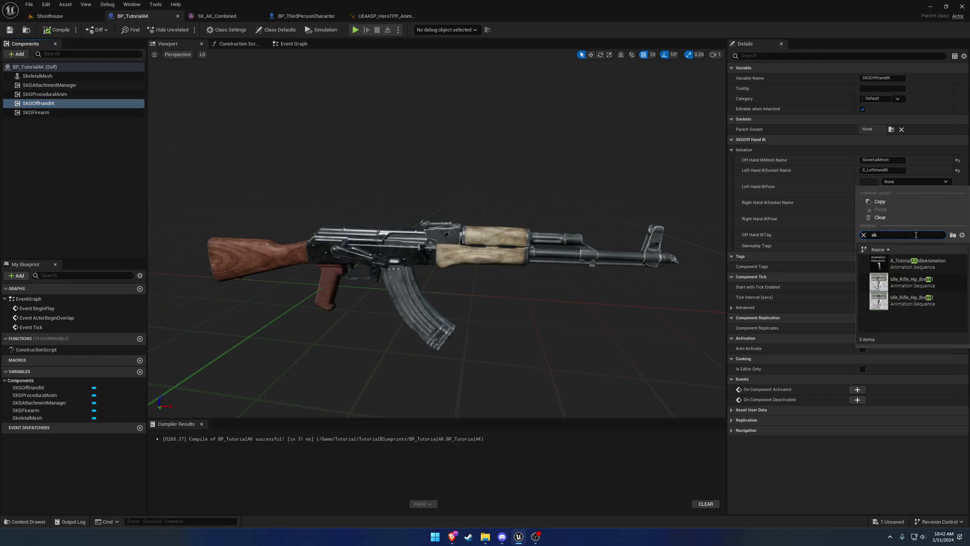
pyautogui.click(898, 263)
pyautogui.click(60, 30)
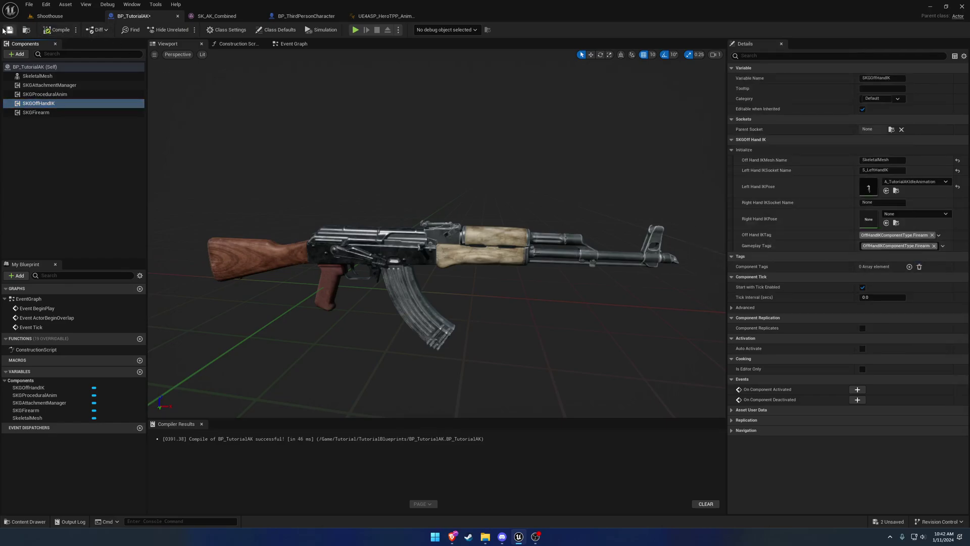
pyautogui.click(9, 30)
# Start playing the Shoothouse level, free the cursor, and undock the SK_AK_Combined editor into its own window
pyautogui.click(49, 16)
pyautogui.click(186, 29)
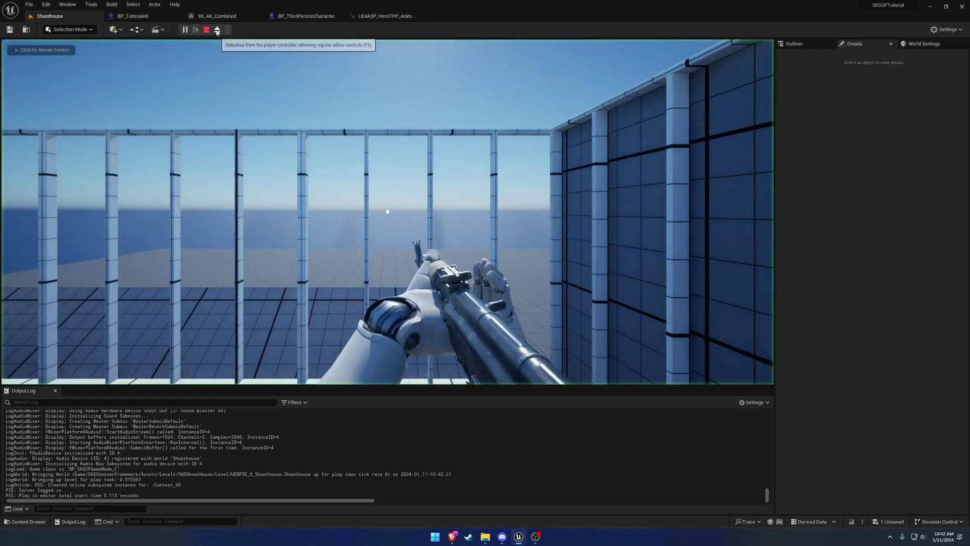
pyautogui.hotkey('shift', 'F1')
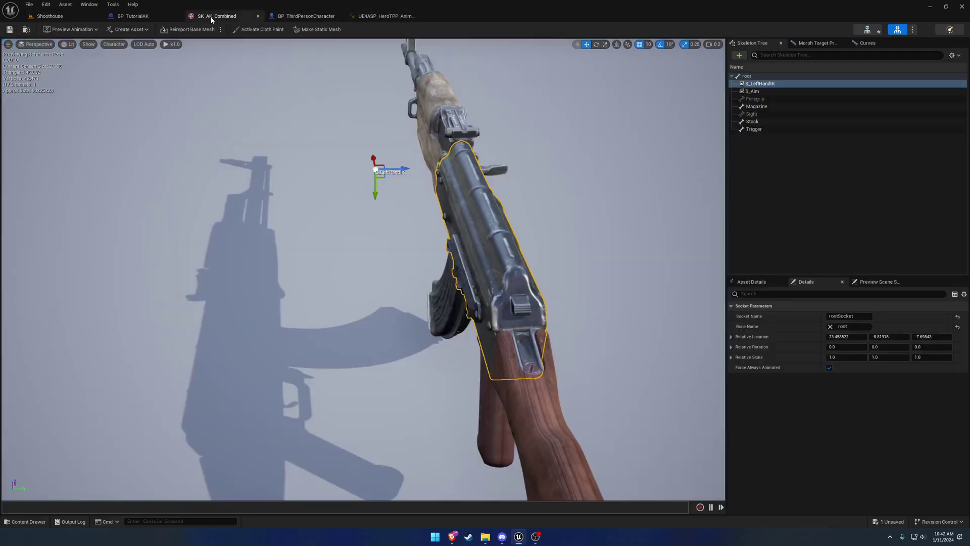
pyautogui.click(214, 16)
pyautogui.click(133, 16)
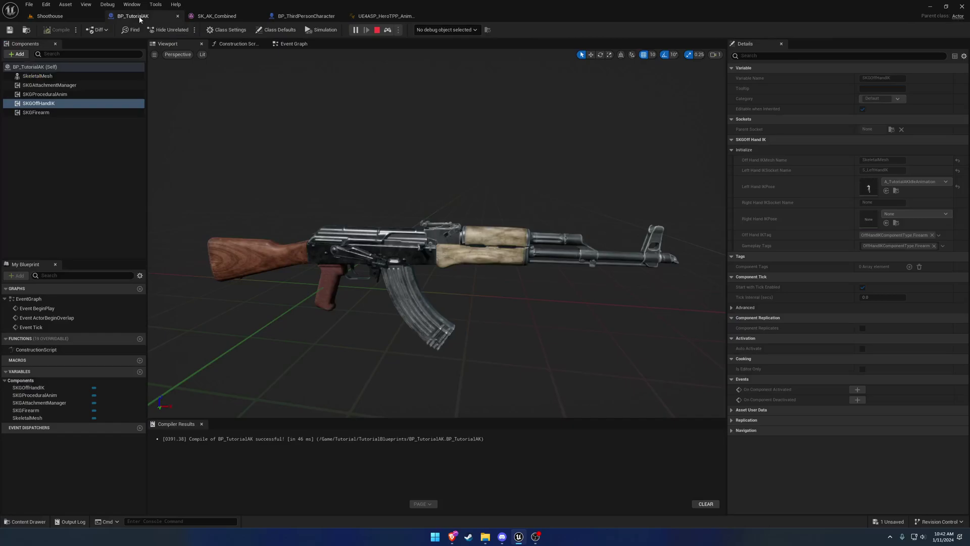
pyautogui.click(219, 16)
pyautogui.click(258, 16)
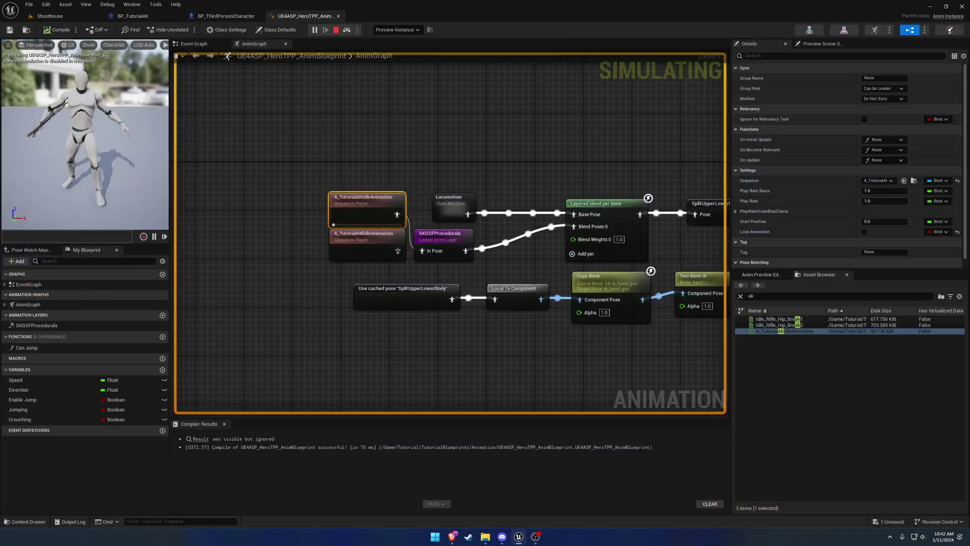
# Reposition the S_LeftHandIK socket of SK_AK_Combined during play so the left hand grips the handguard, then save and close the mesh editor
pyautogui.click(57, 16)
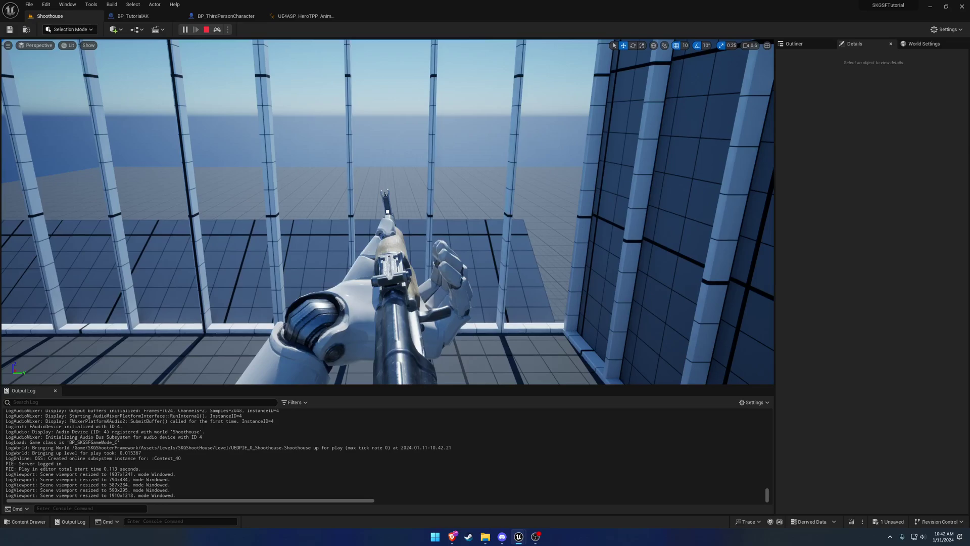
pyautogui.moveTo(0, 53); pyautogui.dragTo(0, 106)
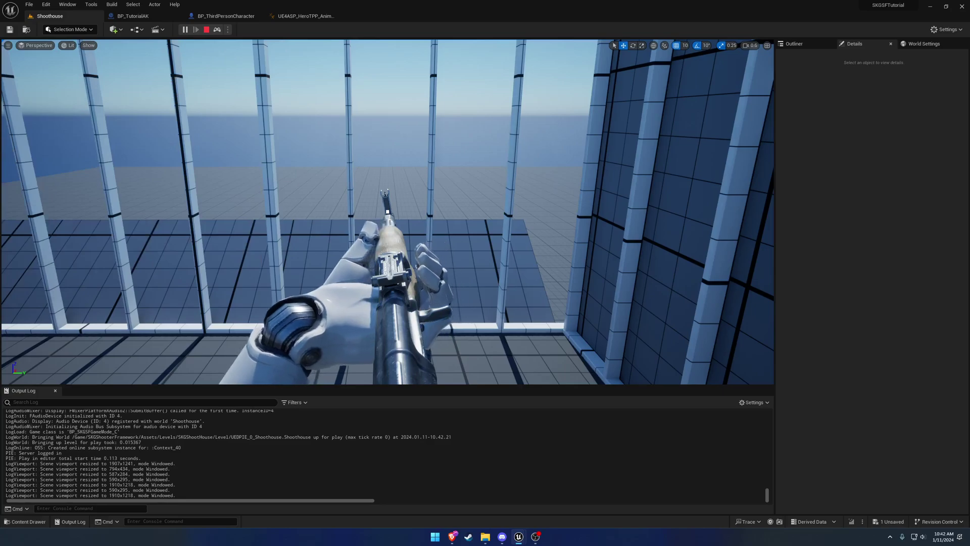
pyautogui.press('d')
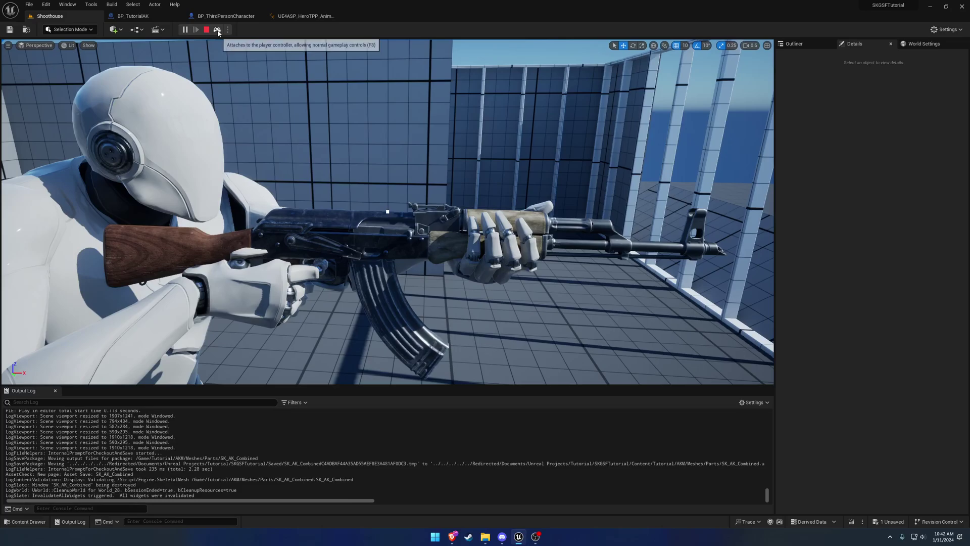
# Take control of the character and aim the AK, eject to examine the aiming pose from outside, and stop the session
pyautogui.click(217, 29)
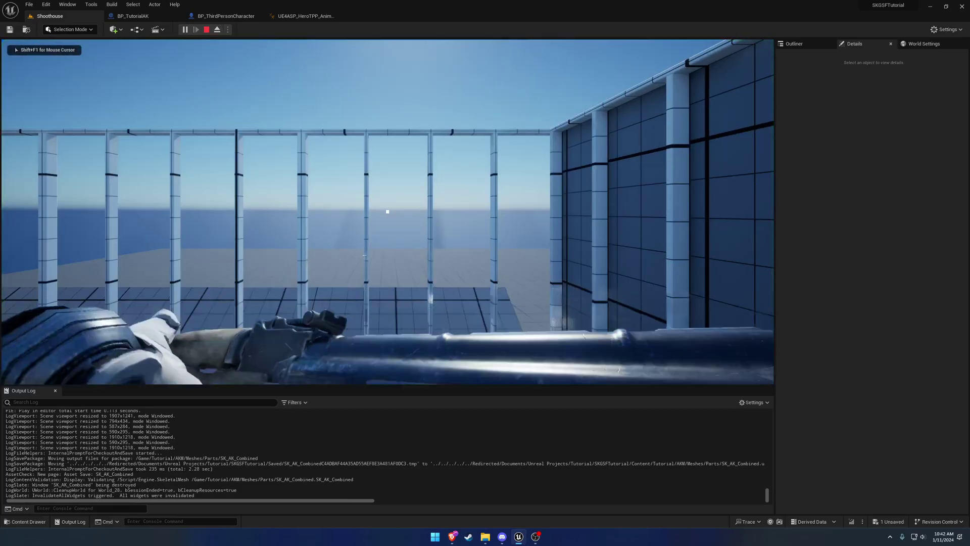
pyautogui.press('F8')
pyautogui.moveTo(387, 211); pyautogui.dragTo(329, 154, button='right')
pyautogui.press('s')
pyautogui.press('a')
pyautogui.press('w')
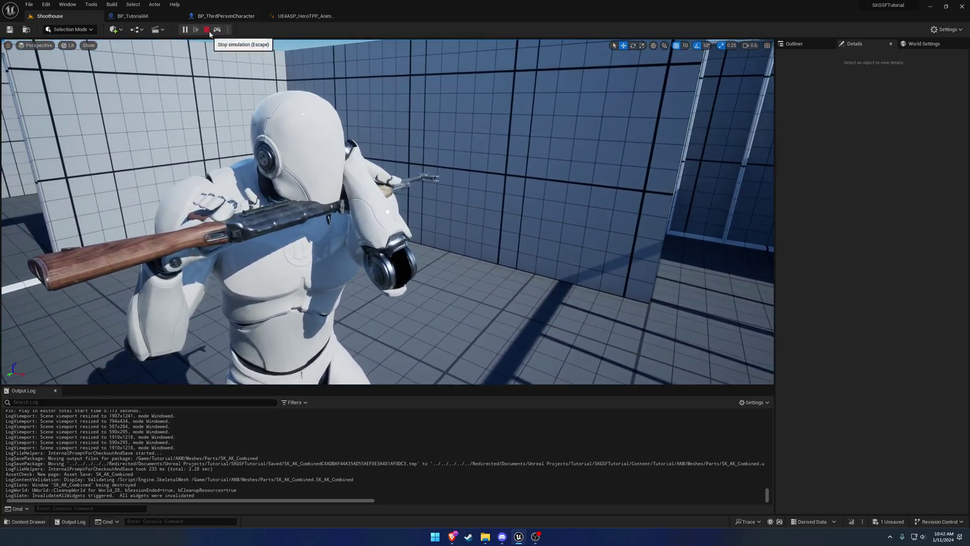
pyautogui.click(207, 29)
# Open the SK_AK_Combined skeletal mesh used by BP_TutorialAK and dock its editor with the main editor tabs
pyautogui.click(133, 15)
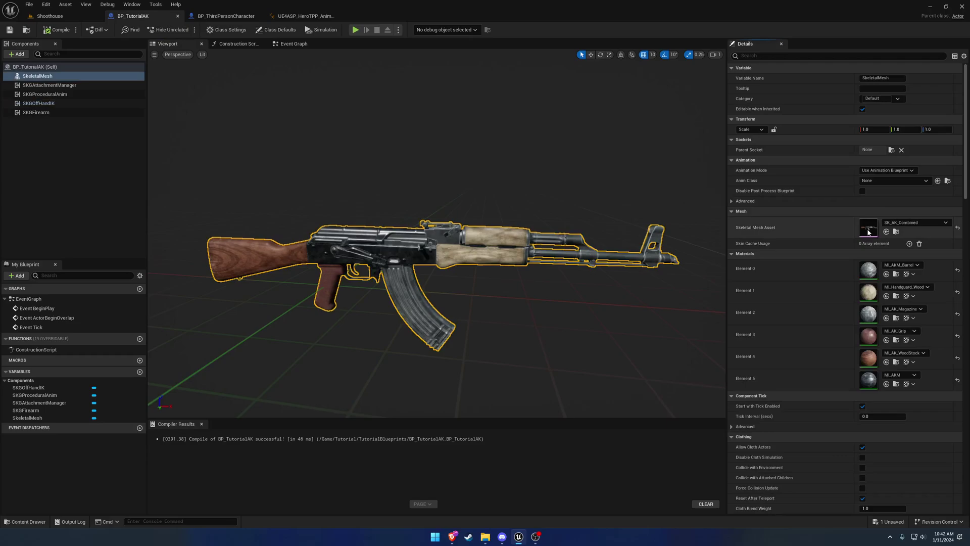
pyautogui.doubleClick(868, 232)
pyautogui.moveTo(233, 34); pyautogui.dragTo(207, 14)
# Rotate the S_Aim socket at the rear sight of SK_AK_Combined to change its aim orientation, and save the mesh
pyautogui.click(752, 91)
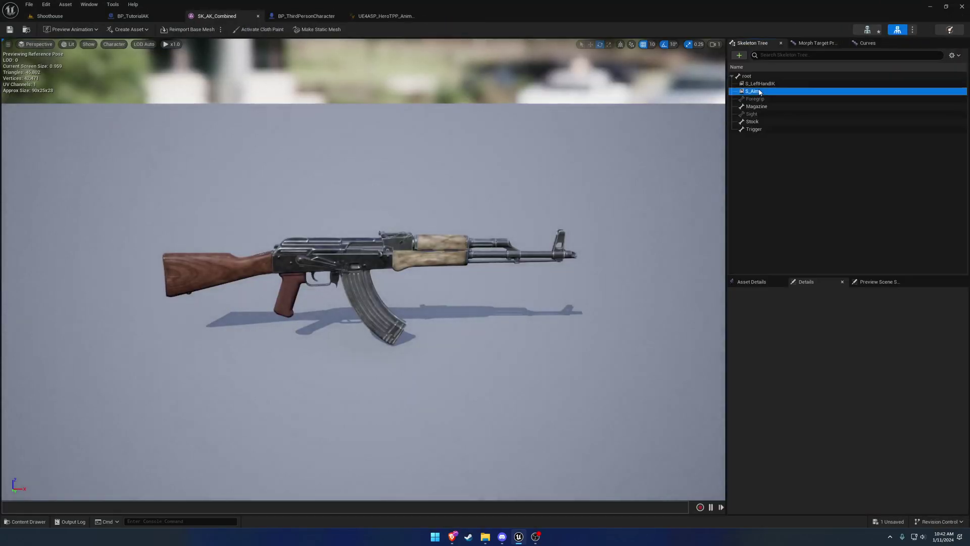
pyautogui.moveTo(416, 228); pyautogui.dragTo(672, 213, button='right')
pyautogui.press('w')
pyautogui.press('e')
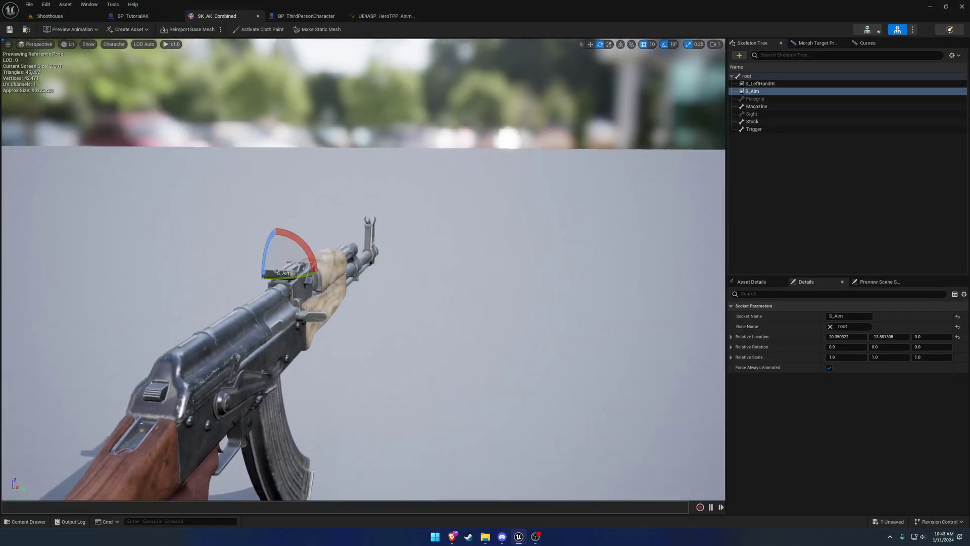
pyautogui.scroll(-1, 493, 235)
pyautogui.moveTo(493, 235); pyautogui.dragTo(445, 282, button='right')
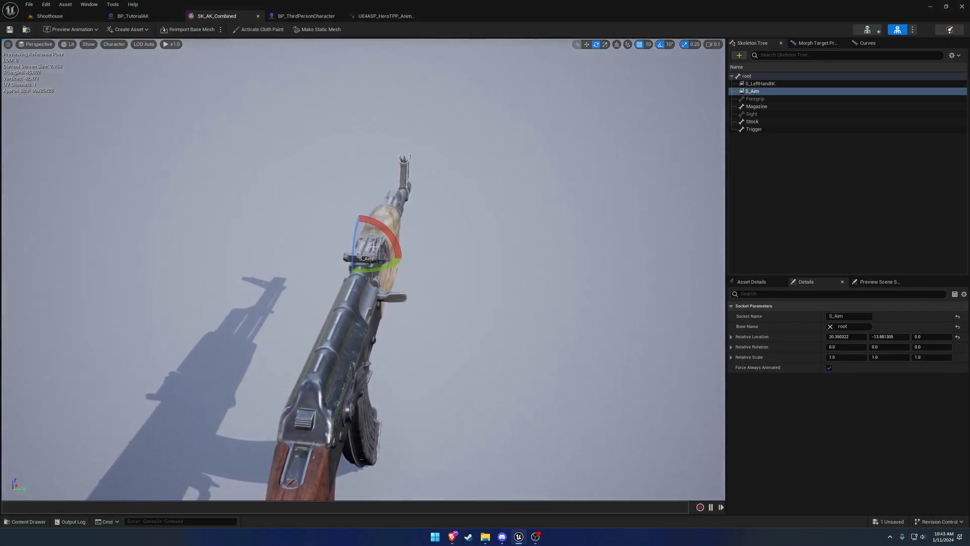
pyautogui.moveTo(381, 229); pyautogui.dragTo(381, 228)
# Play the Shoothouse level, aim the AK to check the sight alignment, and stop the session
pyautogui.click(50, 15)
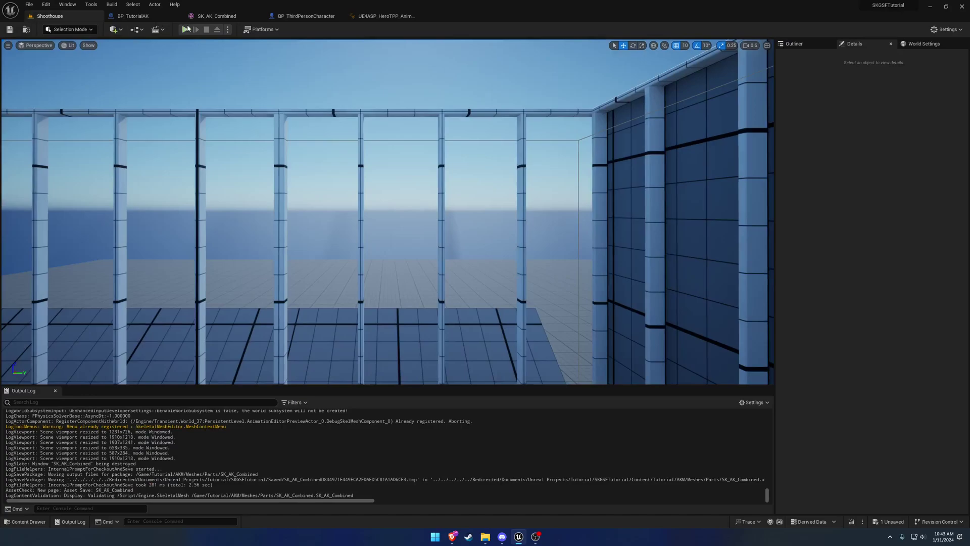
pyautogui.click(186, 29)
pyautogui.rightClick(387, 211)
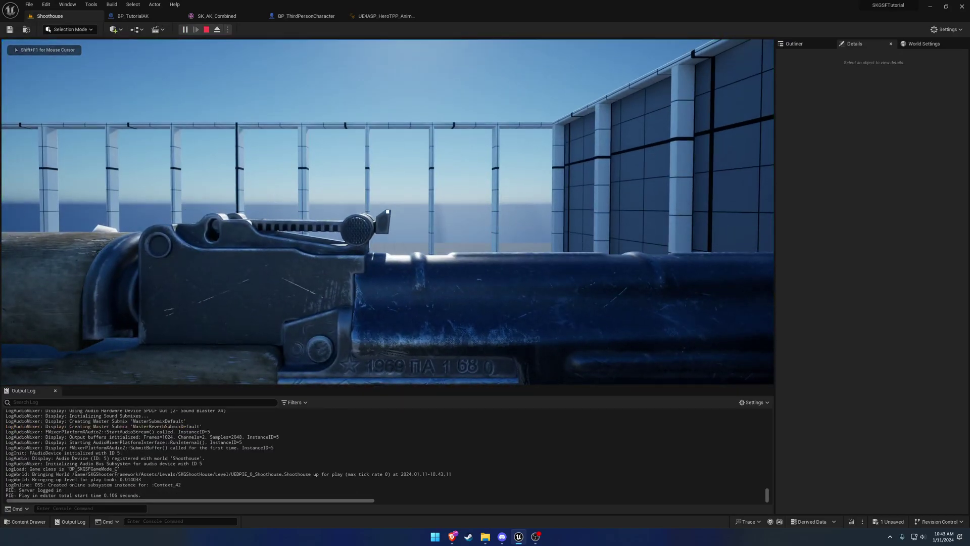
pyautogui.press('Escape')
# Rotate the S_Aim socket further to a relative rotation of about 80.5, 90, 170.5 and save SK_AK_Combined
pyautogui.click(226, 19)
pyautogui.moveTo(384, 261)
pyautogui.mouseDown()
pyautogui.moveTo(389, 269)
pyautogui.moveTo(402, 260)
pyautogui.mouseUp()
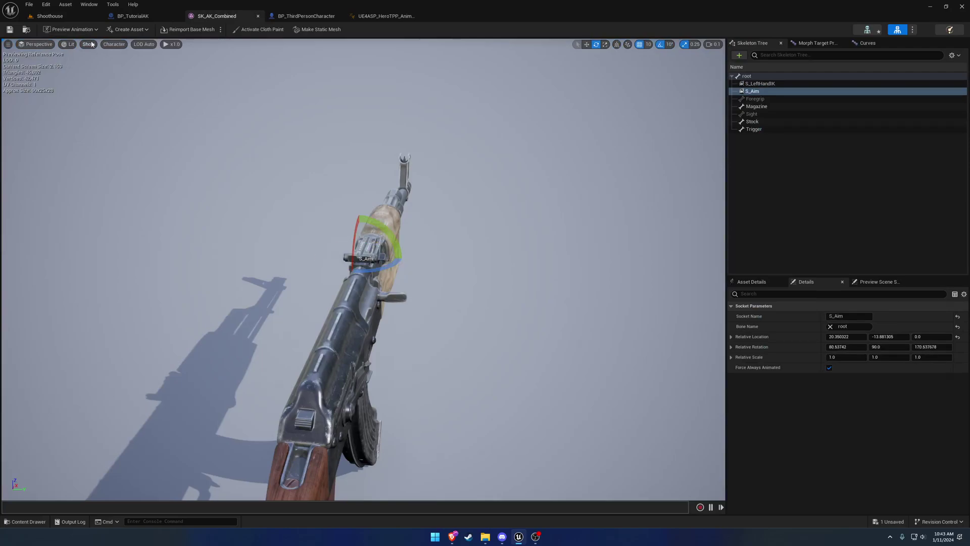
pyautogui.click(9, 30)
# Play the Shoothouse level again, eject from the character to examine the AK's aiming pose up close, and stop the session
pyautogui.click(49, 16)
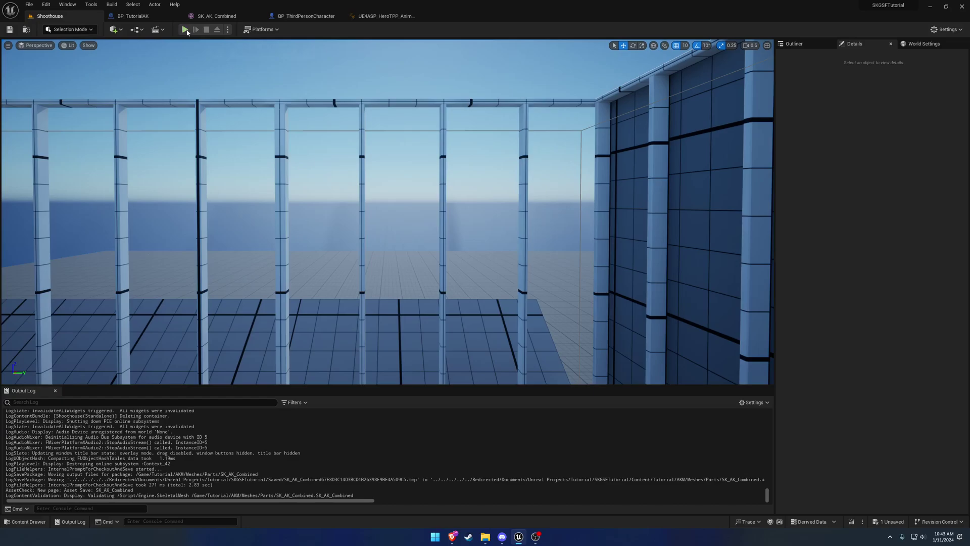
pyautogui.click(185, 29)
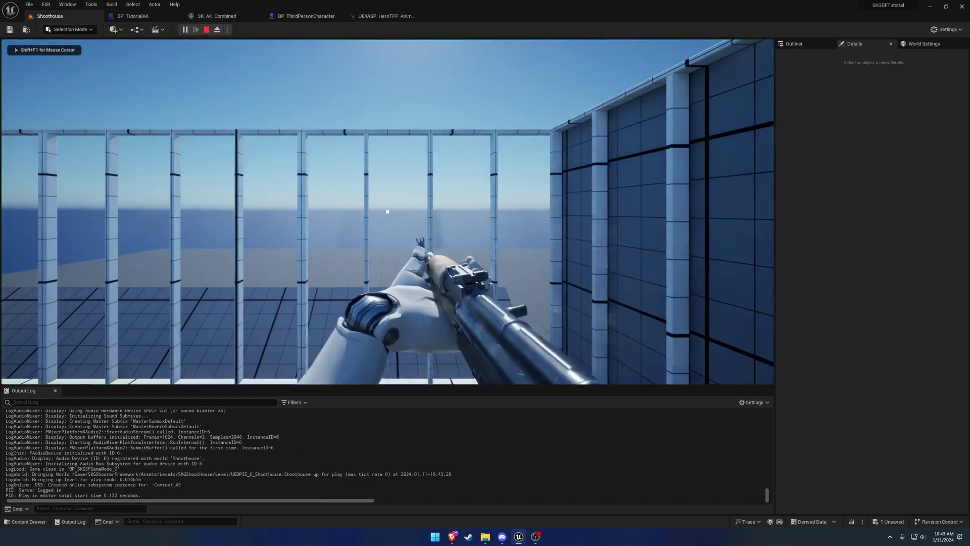
pyautogui.press('F8')
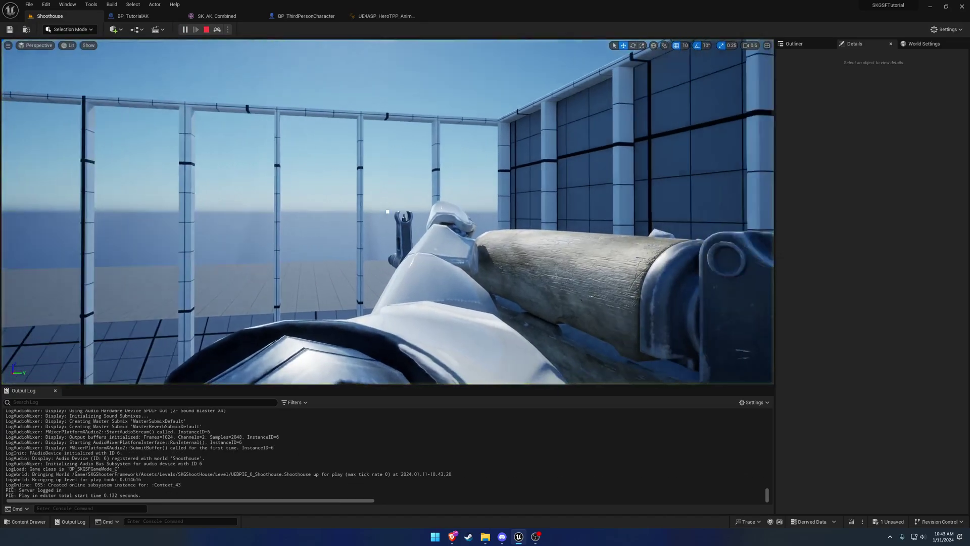
pyautogui.moveTo(380, 147); pyautogui.dragTo(409, 166, button='right')
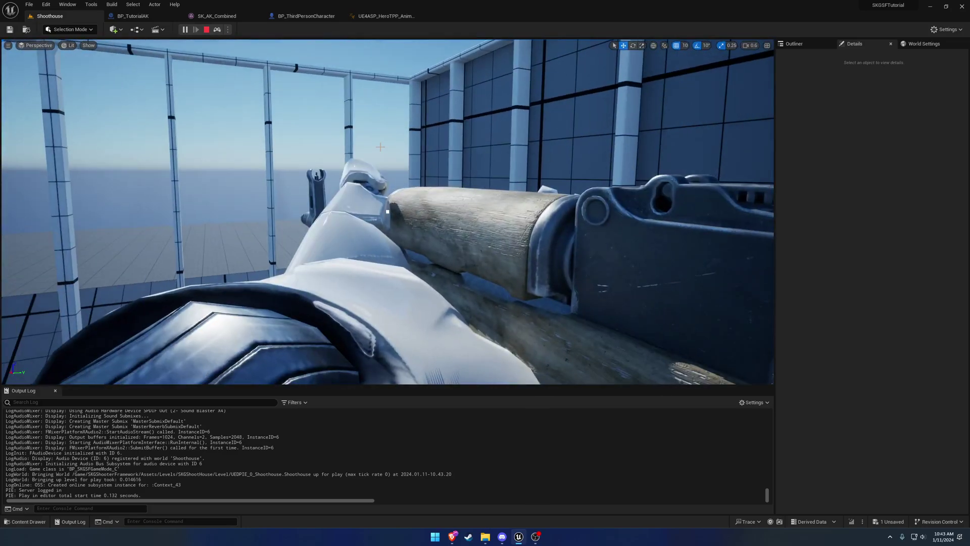
pyautogui.press('Escape')
# Set the Aiming Distance of the SKGProceduralAnim component in BP_TutorialAK to about 45 and compile
pyautogui.click(159, 19)
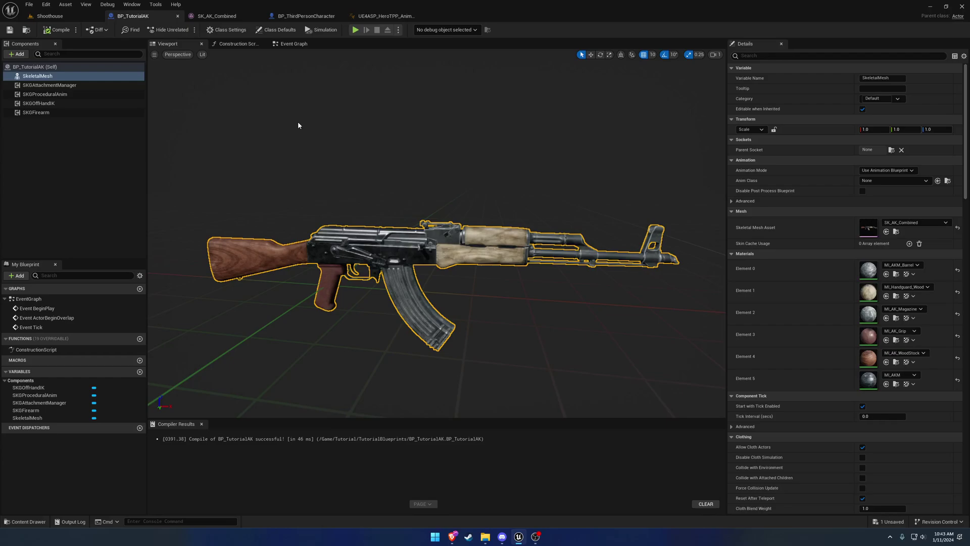
pyautogui.click(60, 94)
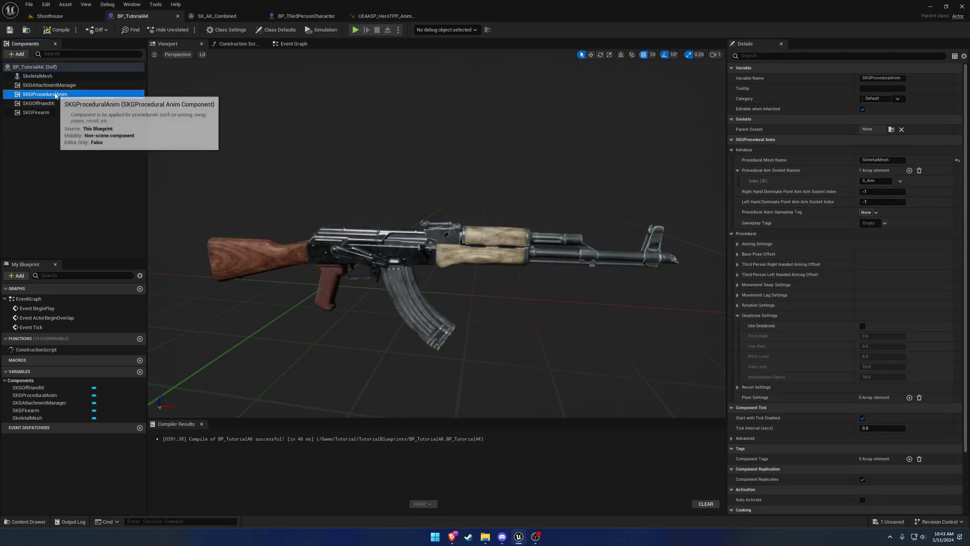
pyautogui.click(738, 244)
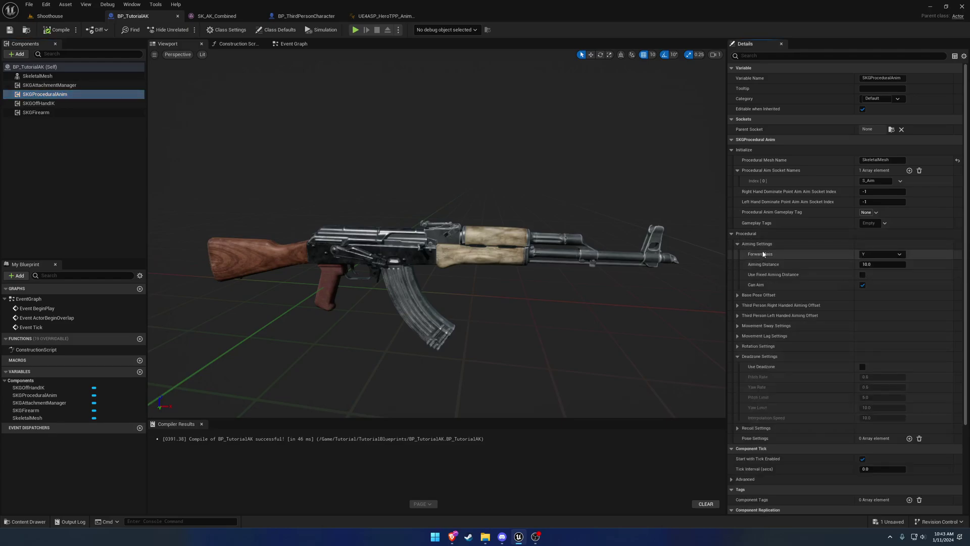
pyautogui.moveTo(769, 255)
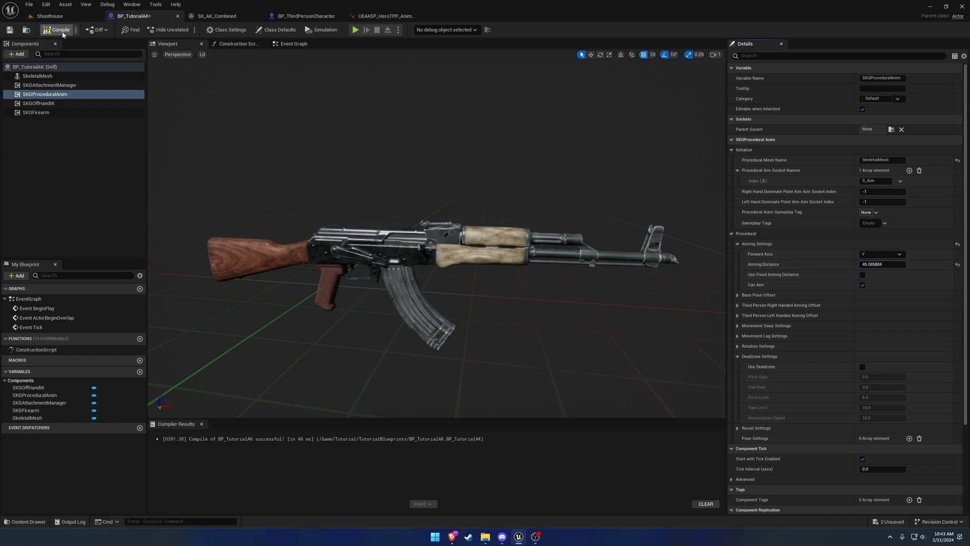
# Play the level to examine the aiming pose with the new aiming distance, including from outside the character, and stop the session
pyautogui.click(50, 16)
pyautogui.click(185, 29)
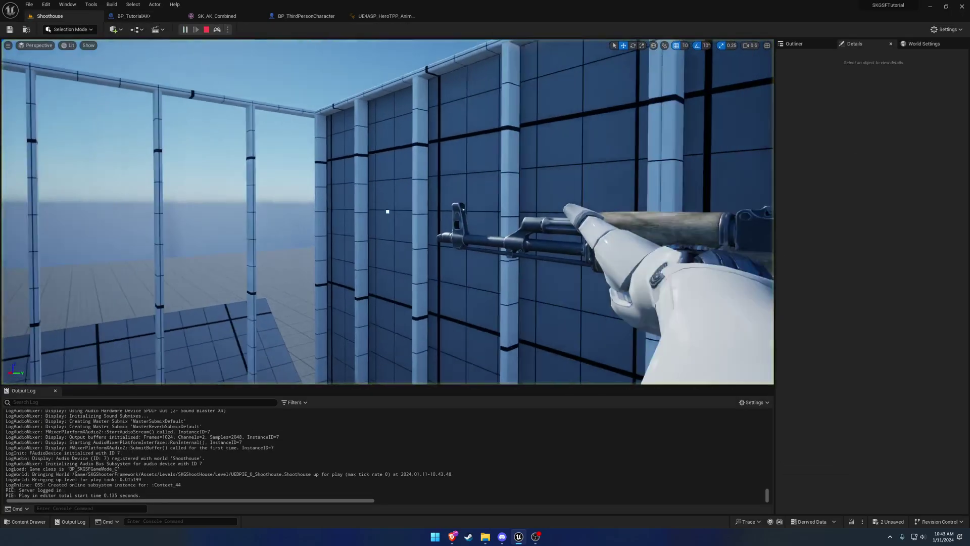
pyautogui.rightClick(387, 211)
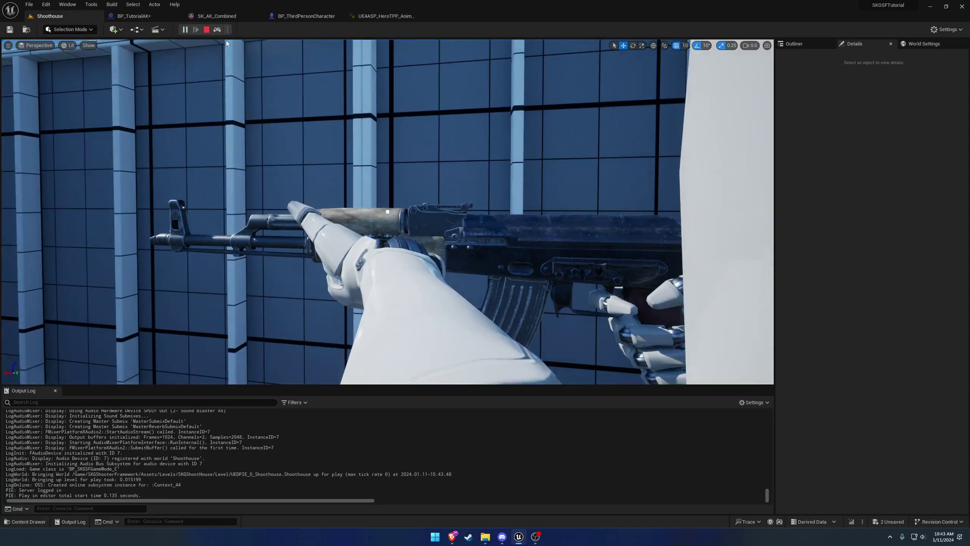
pyautogui.press('Escape')
# Reset the Aiming Distance of SKGProceduralAnim to its default 10.0, set its Forward Axis to X, and compile and save BP_TutorialAK
pyautogui.click(134, 15)
pyautogui.click(957, 264)
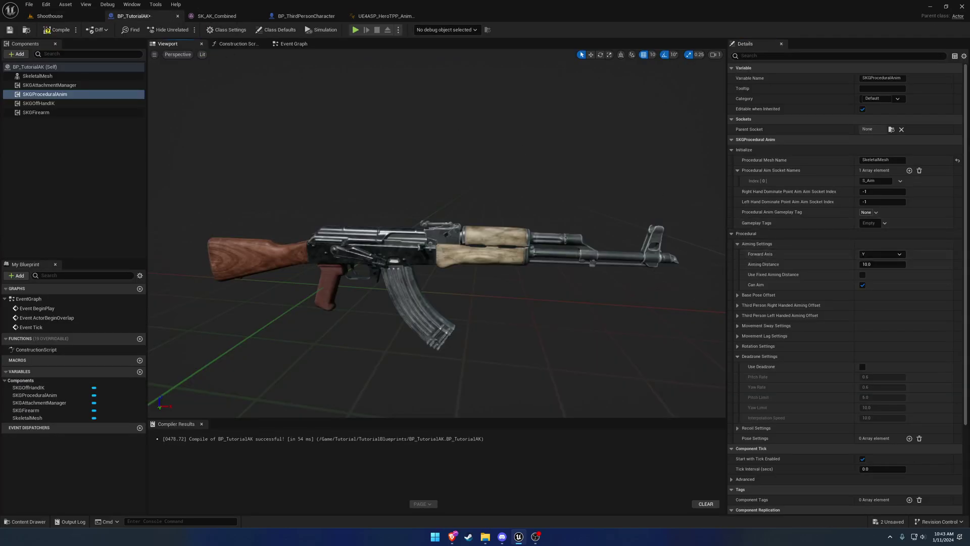
pyautogui.click(466, 245)
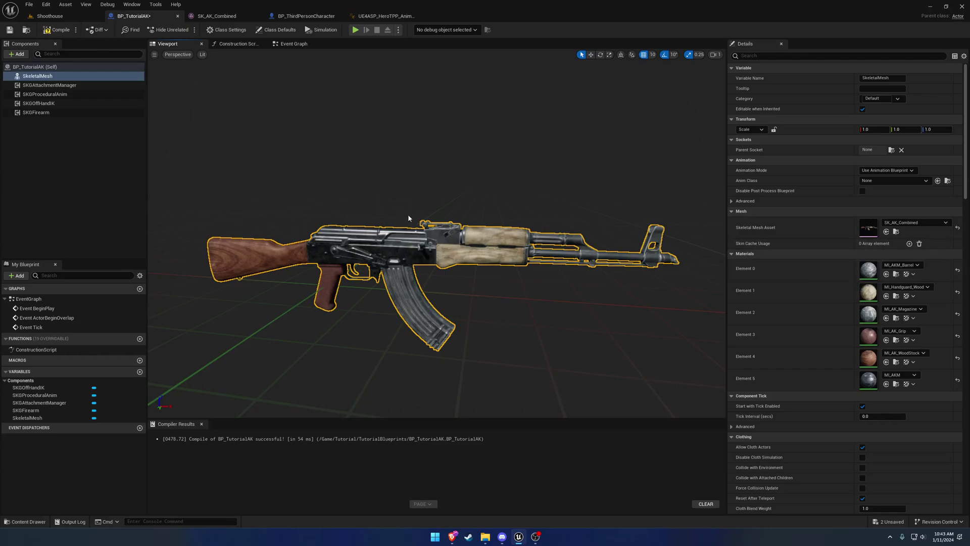
pyautogui.click(45, 94)
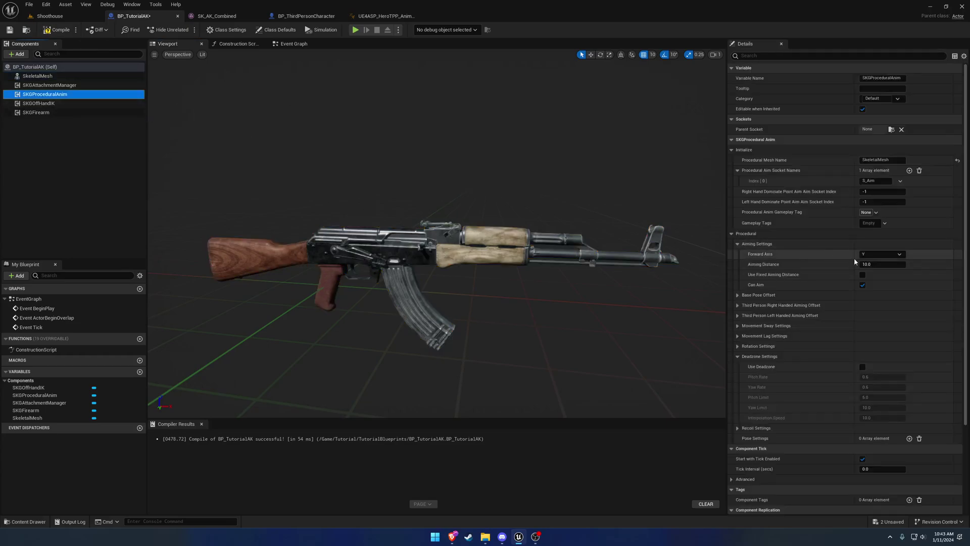
pyautogui.click(879, 254)
pyautogui.click(871, 269)
pyautogui.click(56, 29)
# Play the Shoothouse level, test aiming with the X forward axis, eject to examine the character's pose from the side, and stop
pyautogui.click(49, 16)
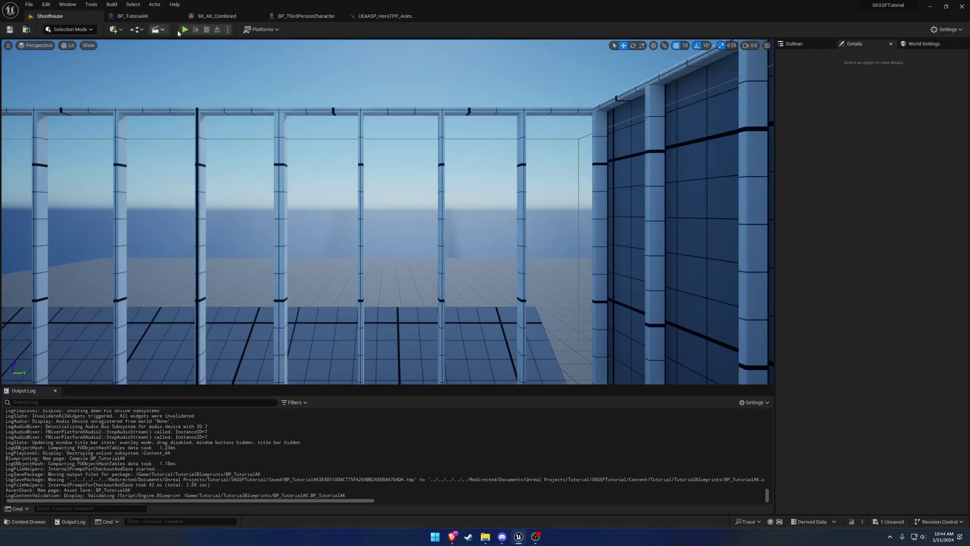
pyautogui.click(185, 30)
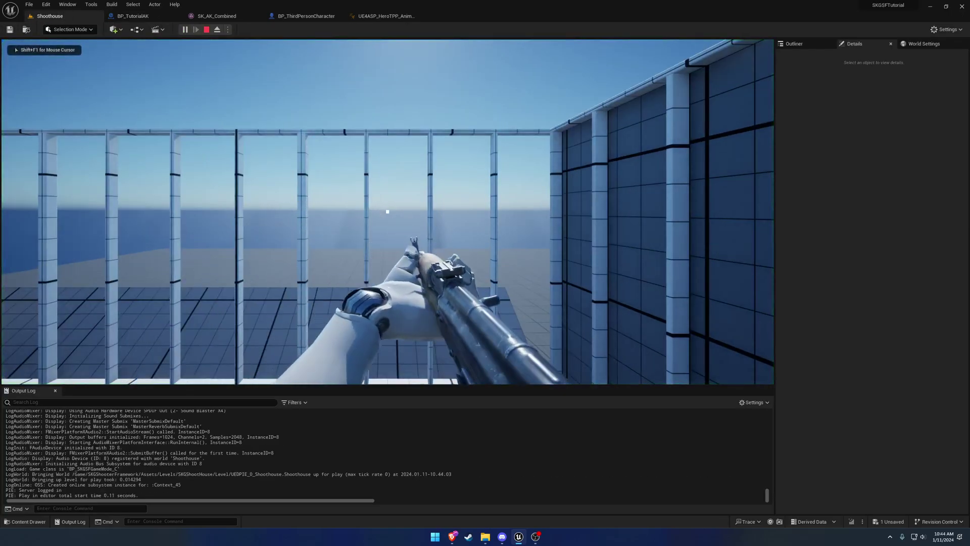
pyautogui.rightClick(388, 211)
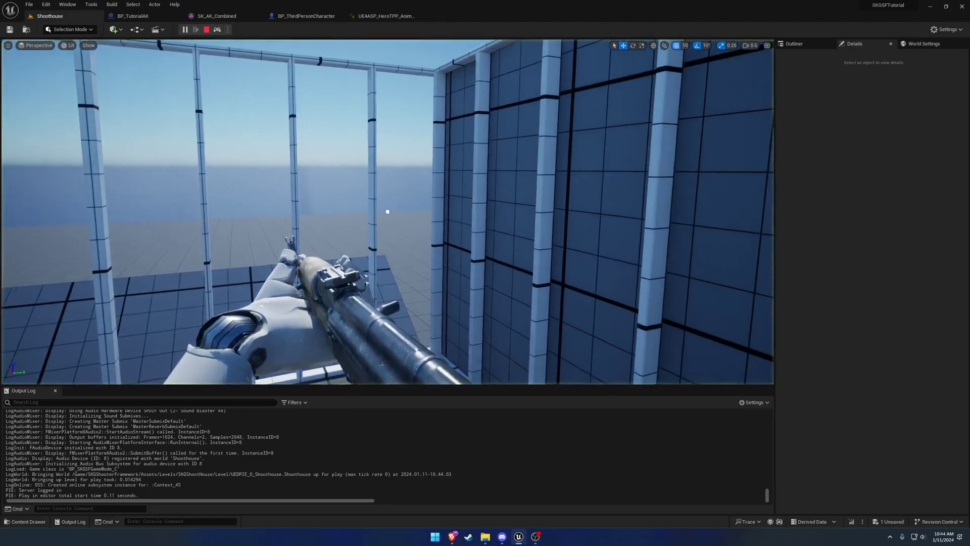
pyautogui.press('F8')
pyautogui.moveTo(387, 212); pyautogui.dragTo(418, 195, button='right')
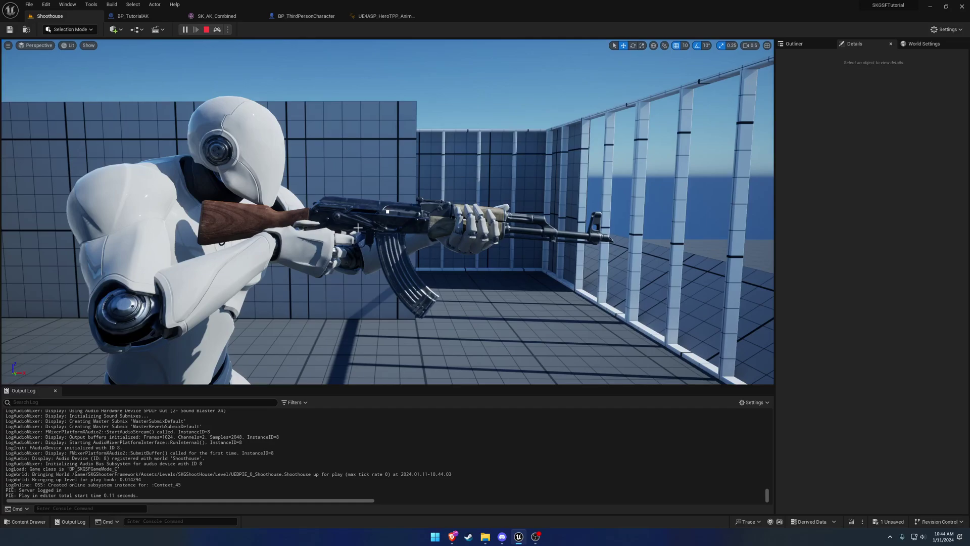
pyautogui.press('Escape')
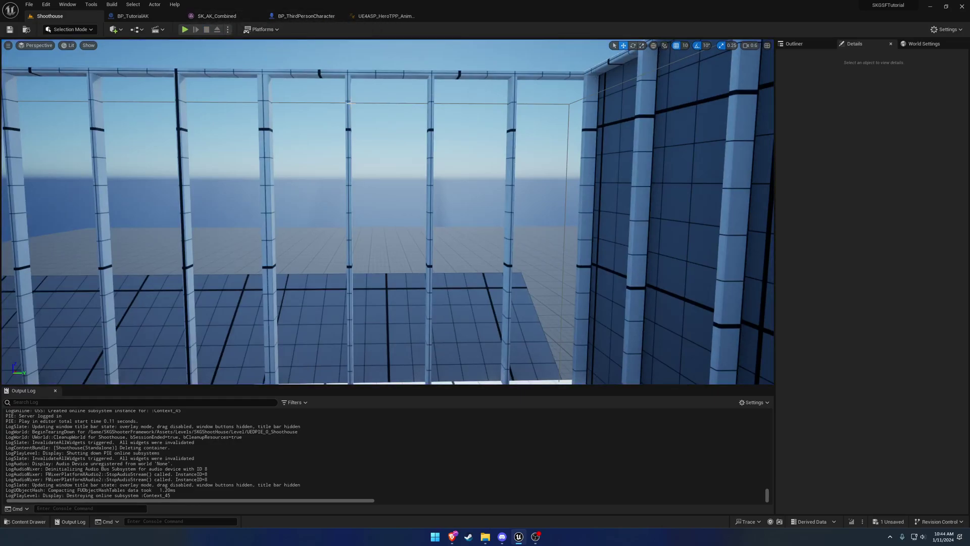
pyautogui.click(133, 15)
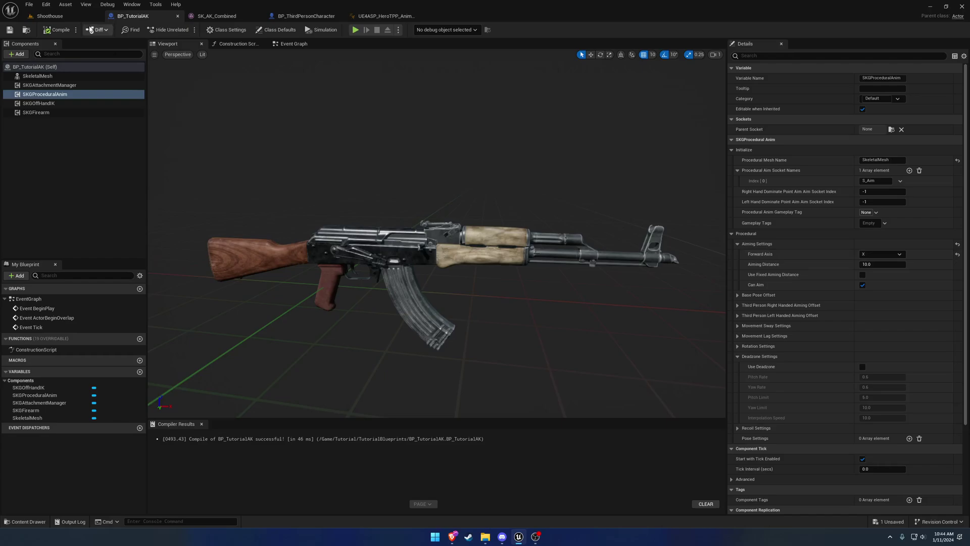
pyautogui.click(50, 15)
pyautogui.hotkey('ctrl', 'space')
pyautogui.moveTo(414, 286); pyautogui.dragTo(415, 384, button='right')
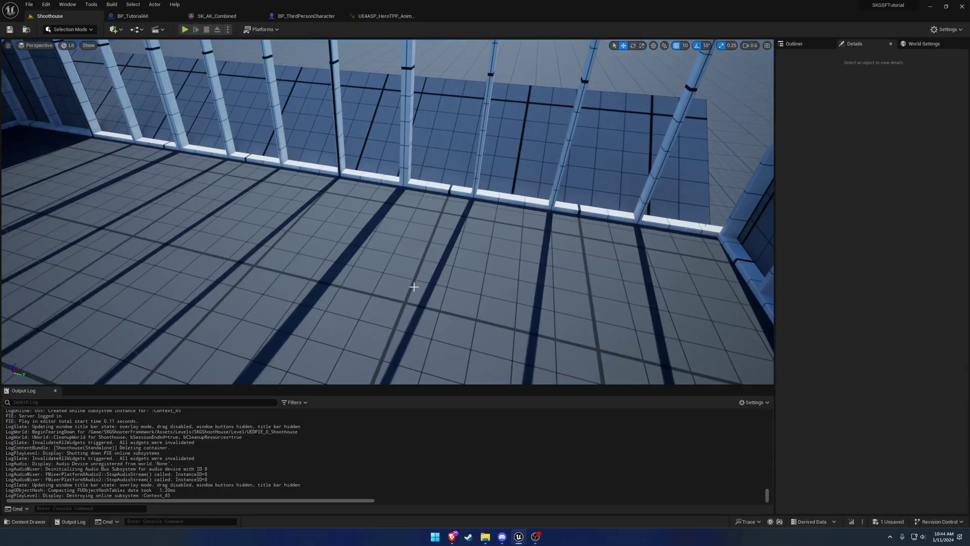
pyautogui.moveTo(547, 312); pyautogui.dragTo(561, 283, button='right')
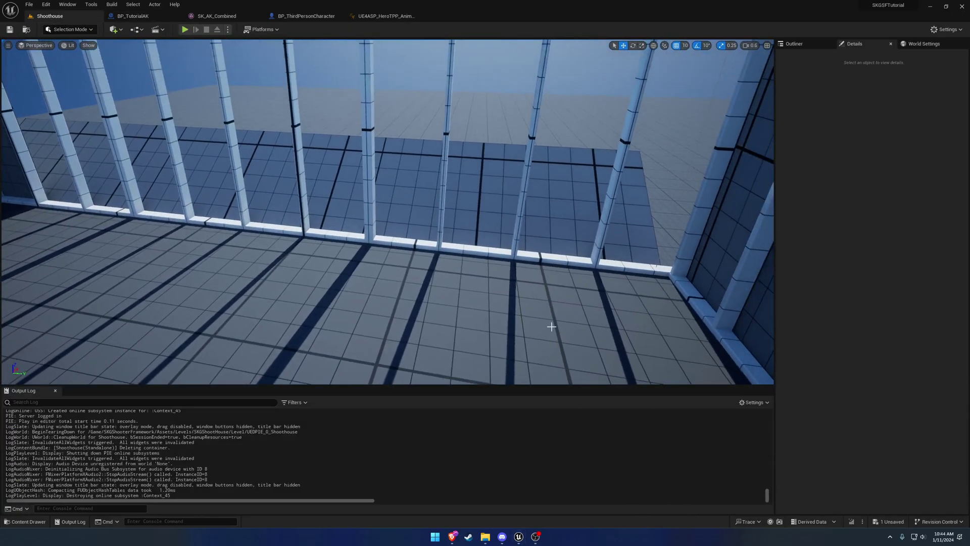